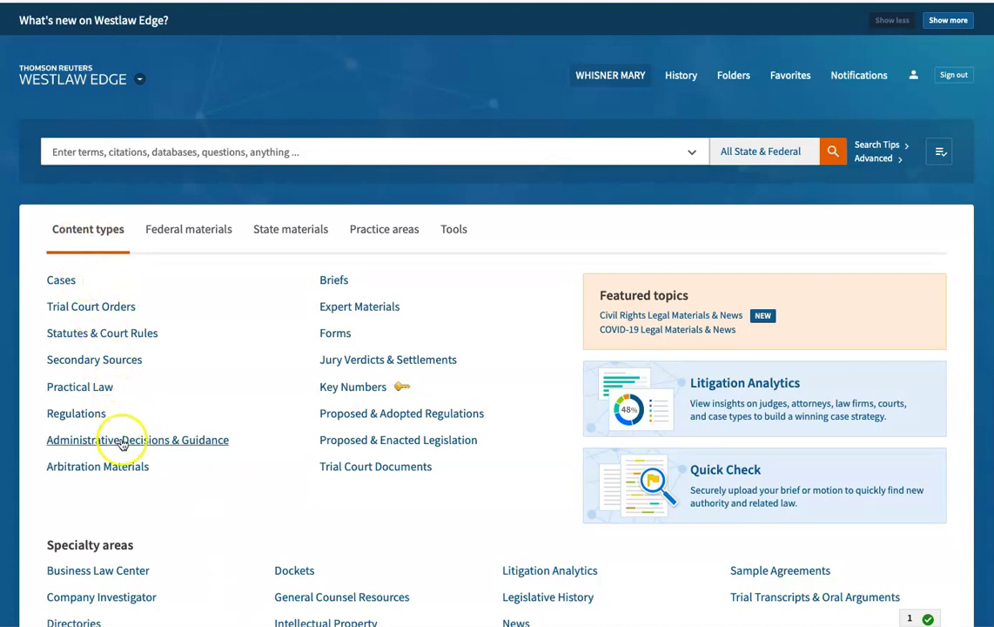
Browse the home page's Federal materials, State materials and Practice areas listings
{"action": "left_click", "coordinate": [198, 232]}
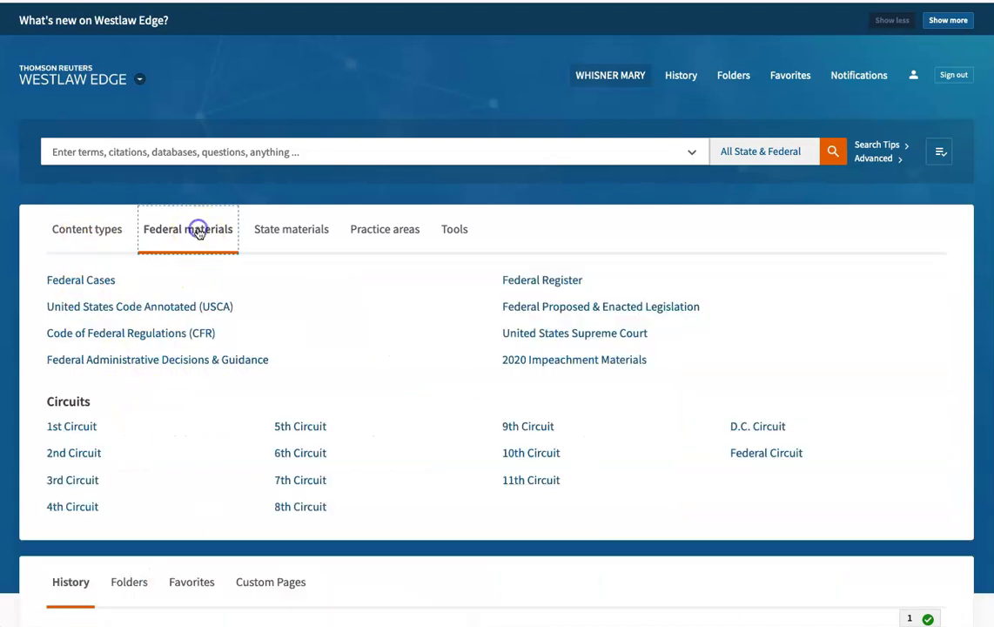
{"action": "left_click", "coordinate": [307, 229]}
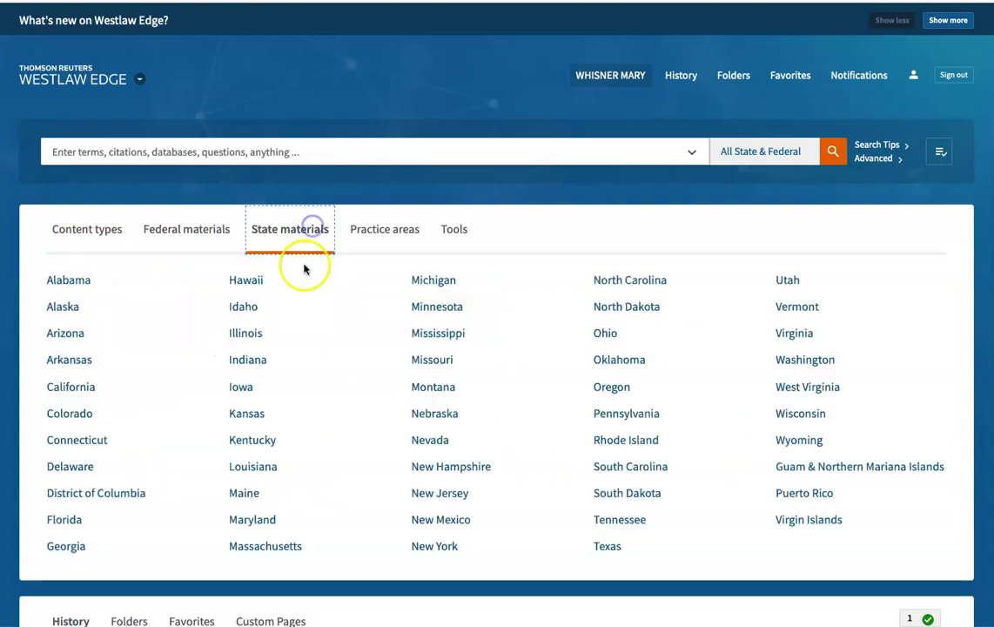
{"action": "left_click", "coordinate": [399, 228]}
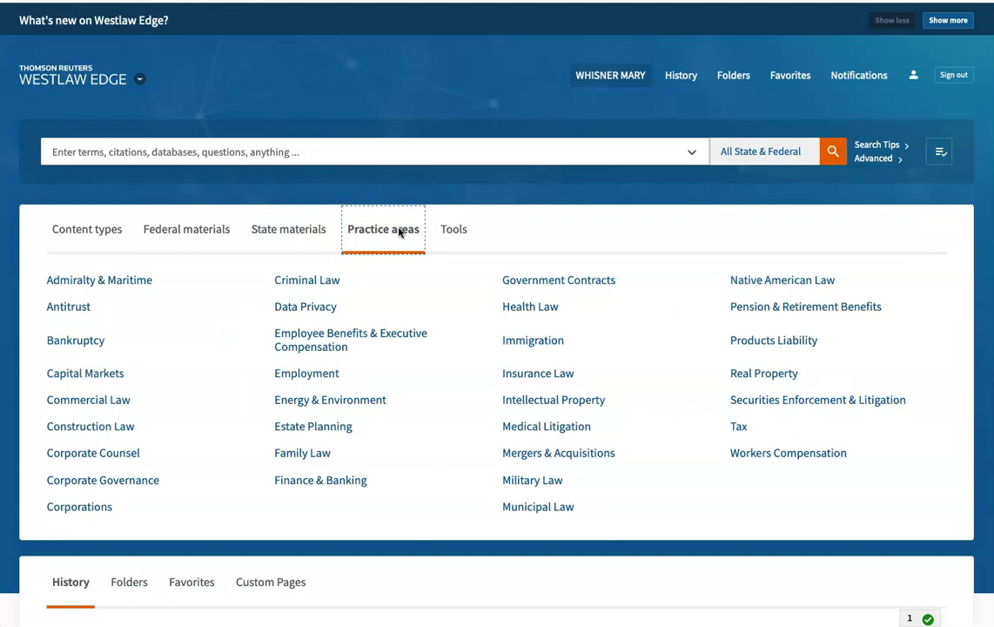
Open the Tax practice area, make it the start page, and save it to My Favorites
{"action": "left_click", "coordinate": [739, 426]}
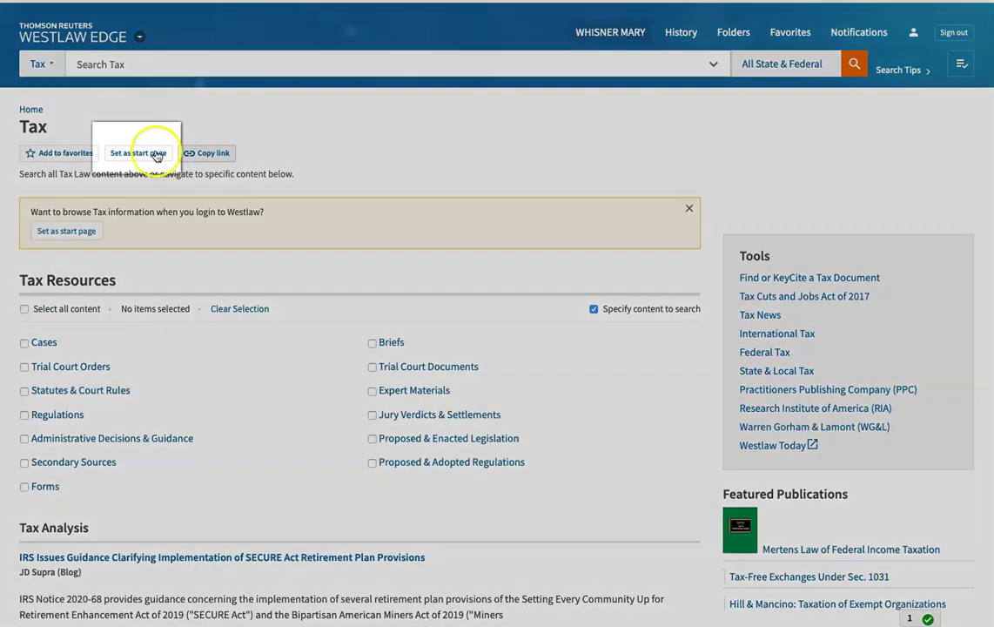
{"action": "left_click", "coordinate": [156, 155]}
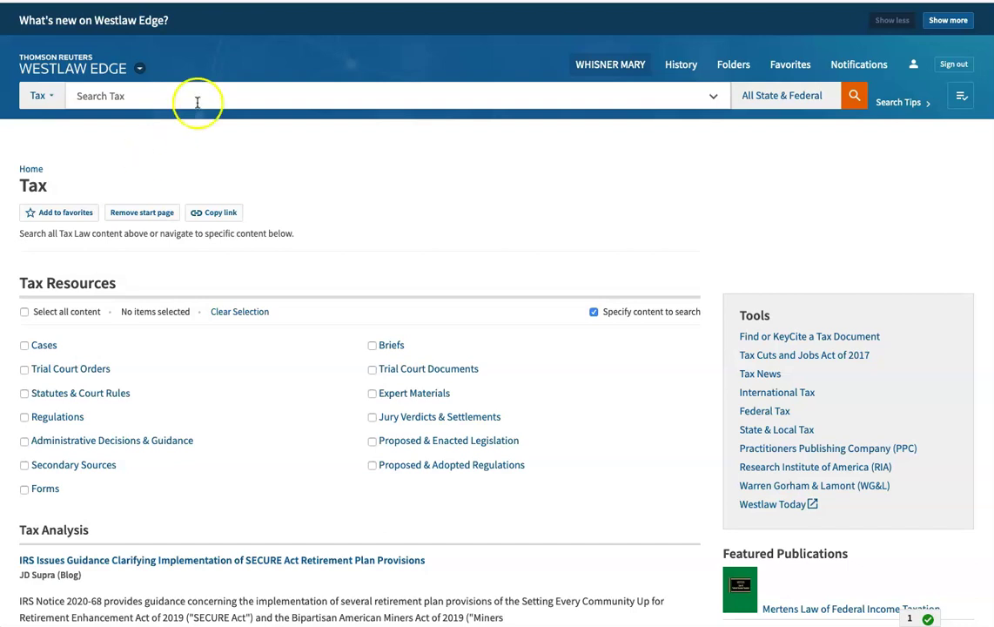
{"action": "left_click", "coordinate": [33, 210]}
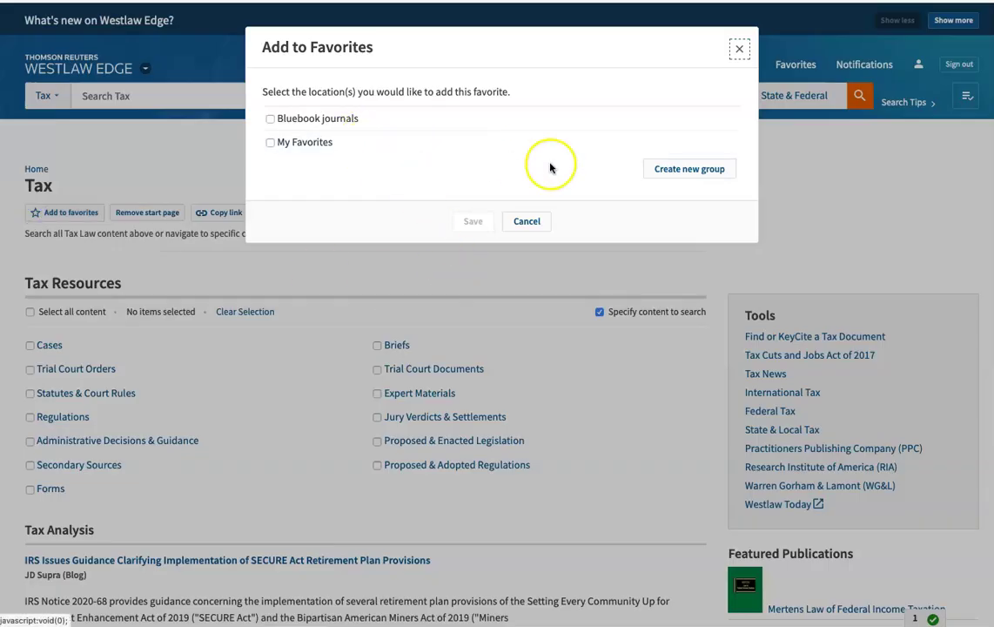
{"action": "left_click", "coordinate": [270, 142]}
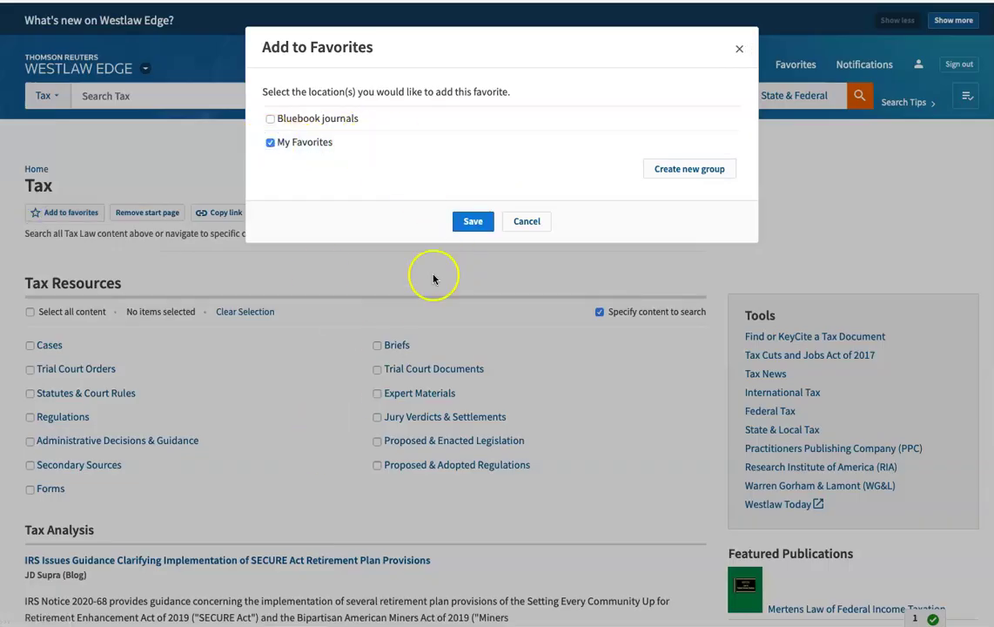
{"action": "left_click", "coordinate": [471, 222]}
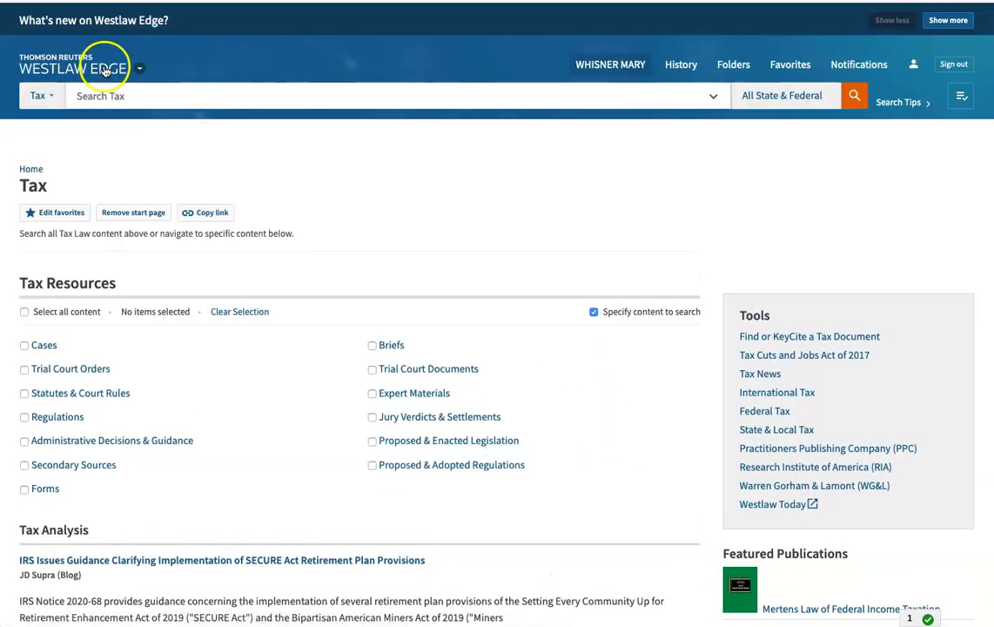
Reopen Tax from Favorites and add the Mertens Law of Federal Income Taxation treatise to favorites
{"action": "left_click", "coordinate": [102, 69]}
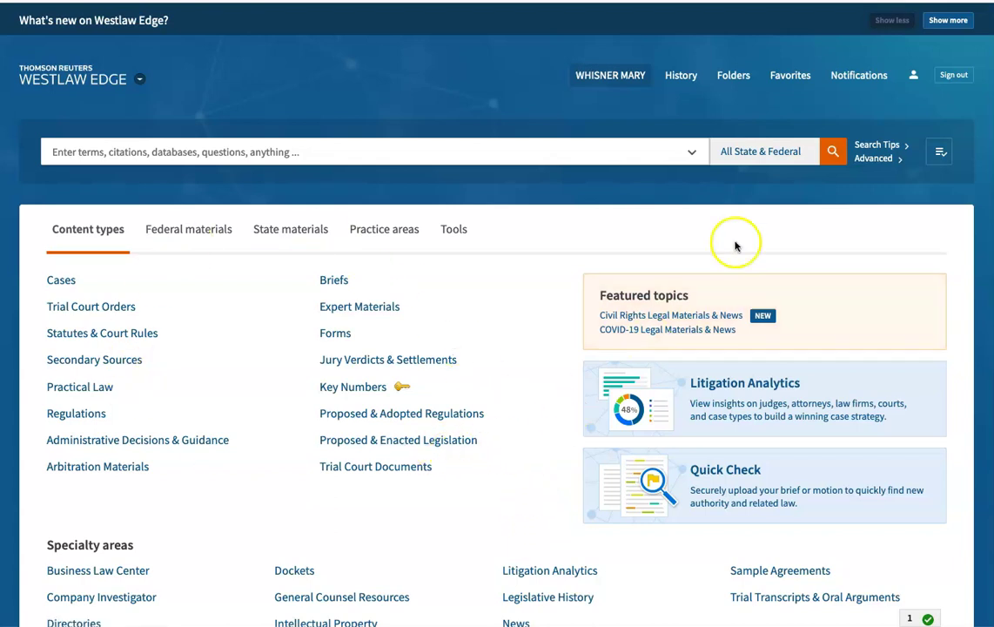
{"action": "left_click", "coordinate": [794, 75]}
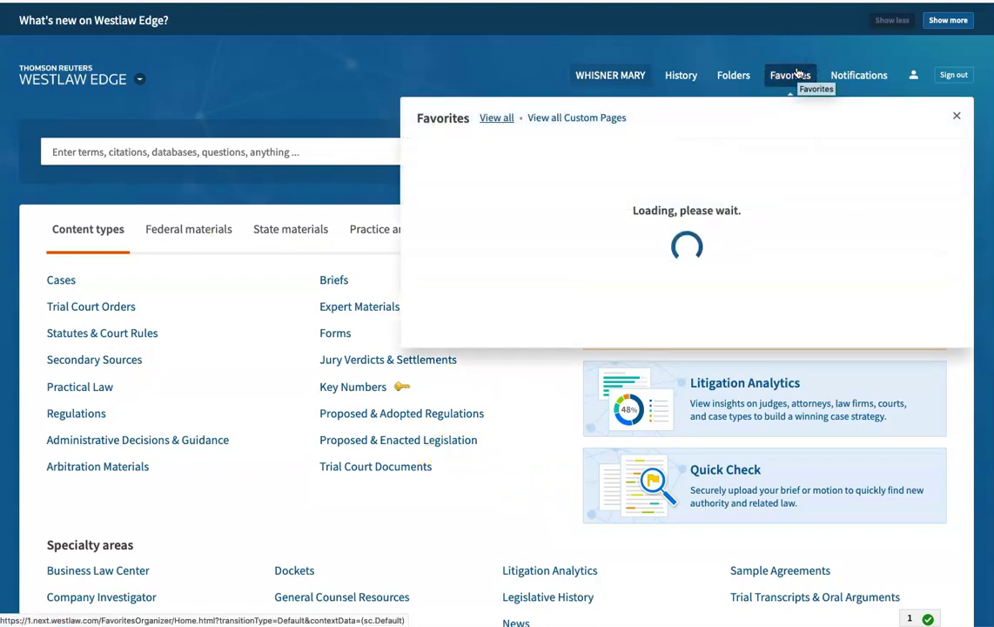
{"action": "left_click", "coordinate": [695, 196]}
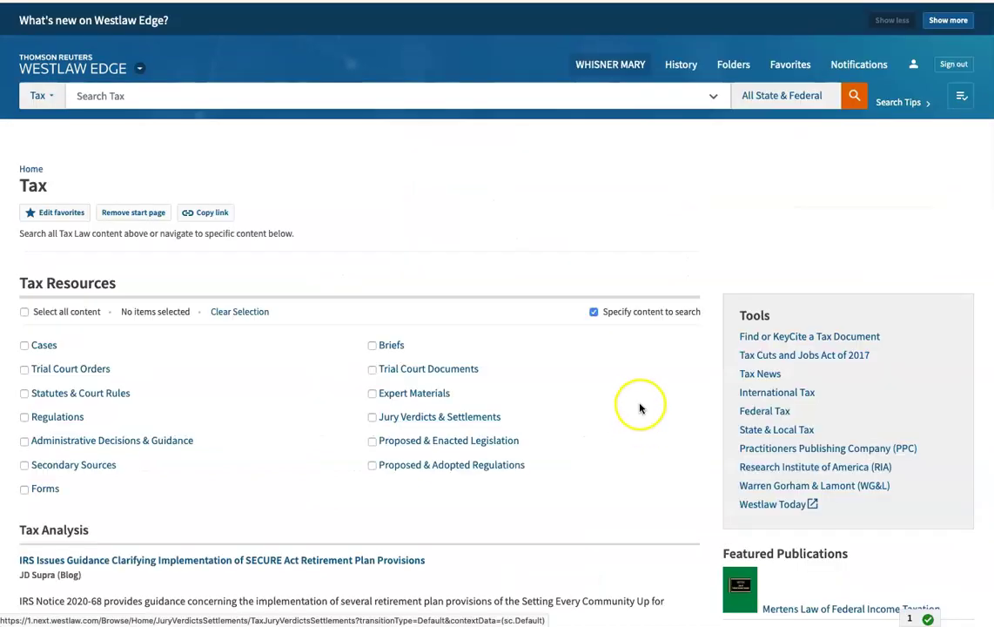
{"action": "scroll", "coordinate": [658, 386], "scroll_direction": "down", "scroll_amount": 1}
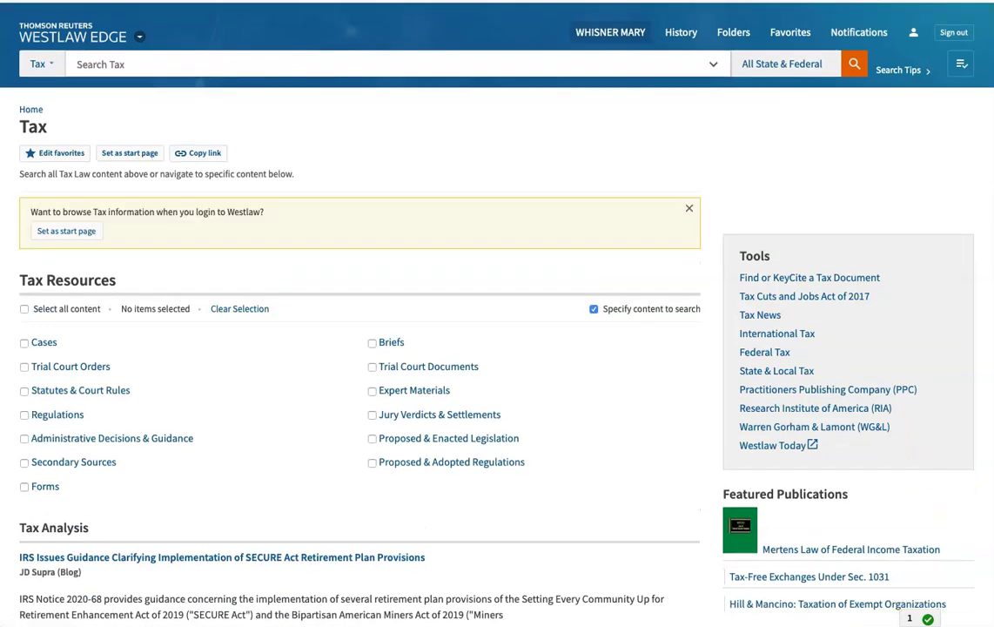
{"action": "scroll", "coordinate": [921, 488], "scroll_direction": "down", "scroll_amount": 2}
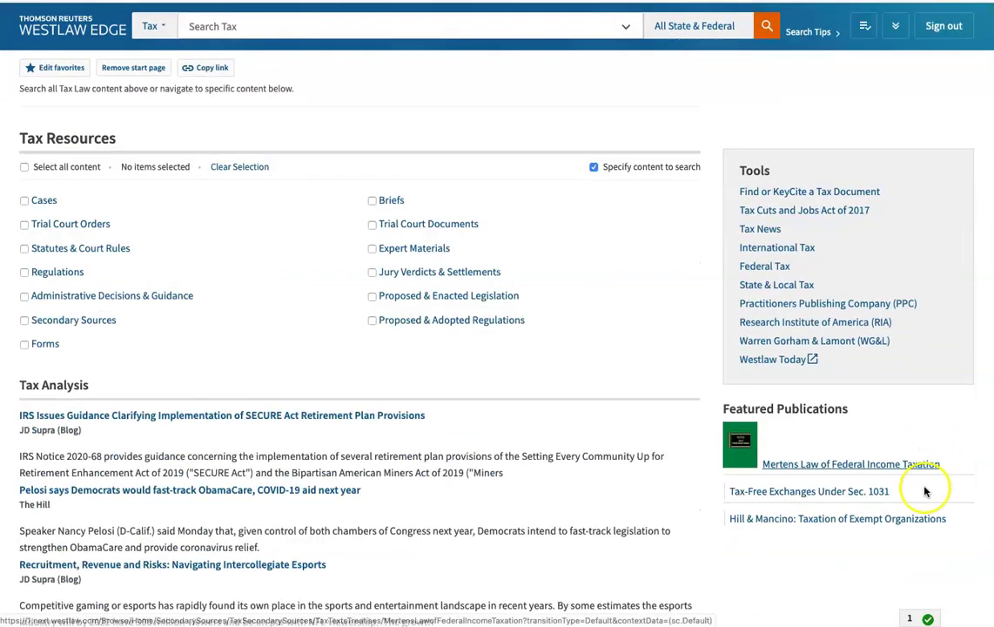
{"action": "left_click", "coordinate": [849, 467]}
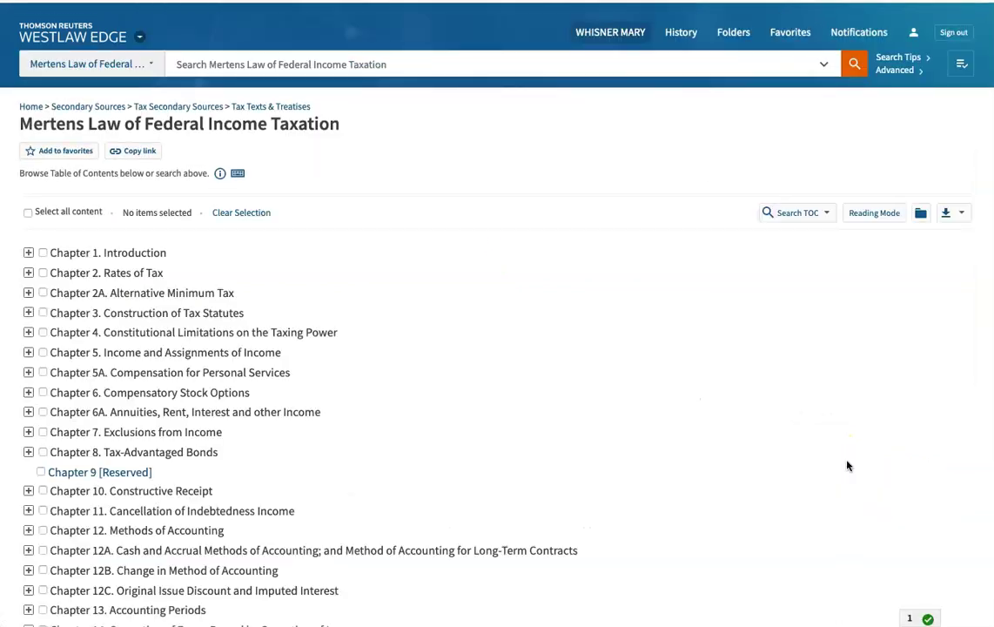
{"action": "left_click", "coordinate": [54, 153]}
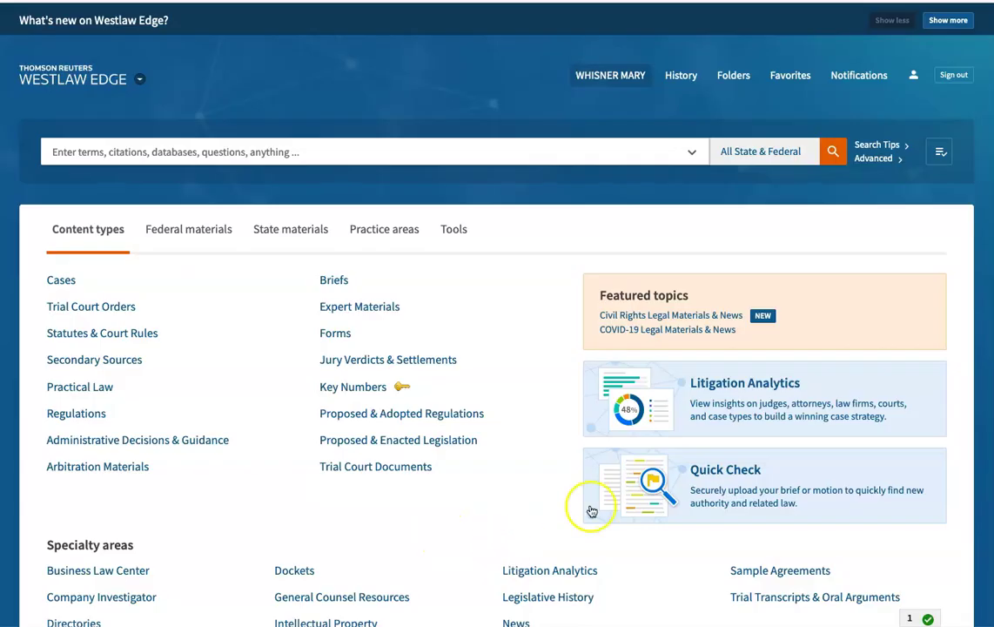
From the custom pages list, create a custom page named 'Tax Resources I Love'
{"action": "left_click", "coordinate": [793, 76]}
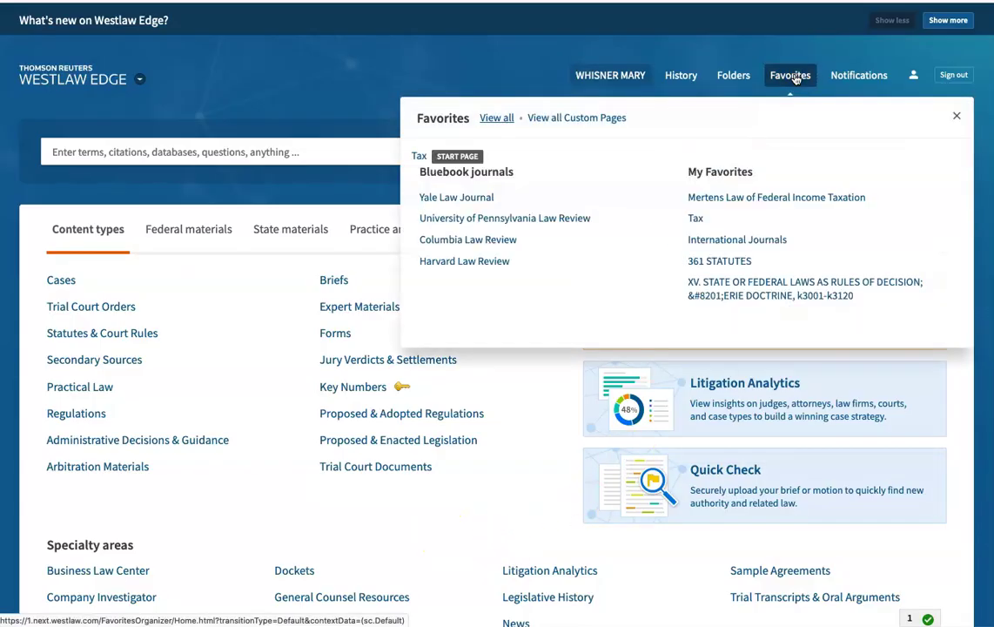
{"action": "left_click", "coordinate": [582, 119]}
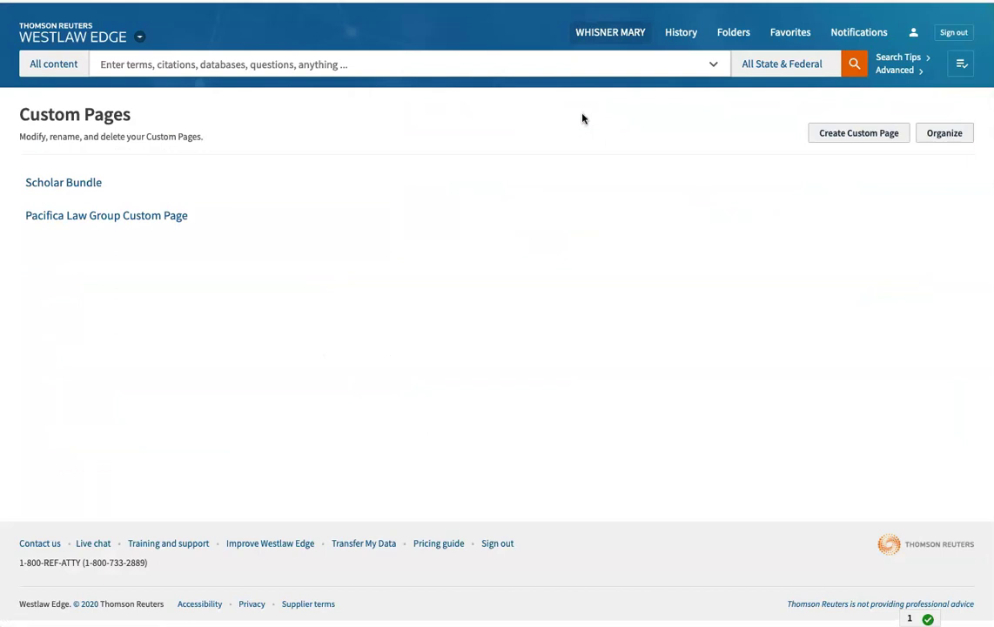
{"action": "left_click", "coordinate": [855, 137]}
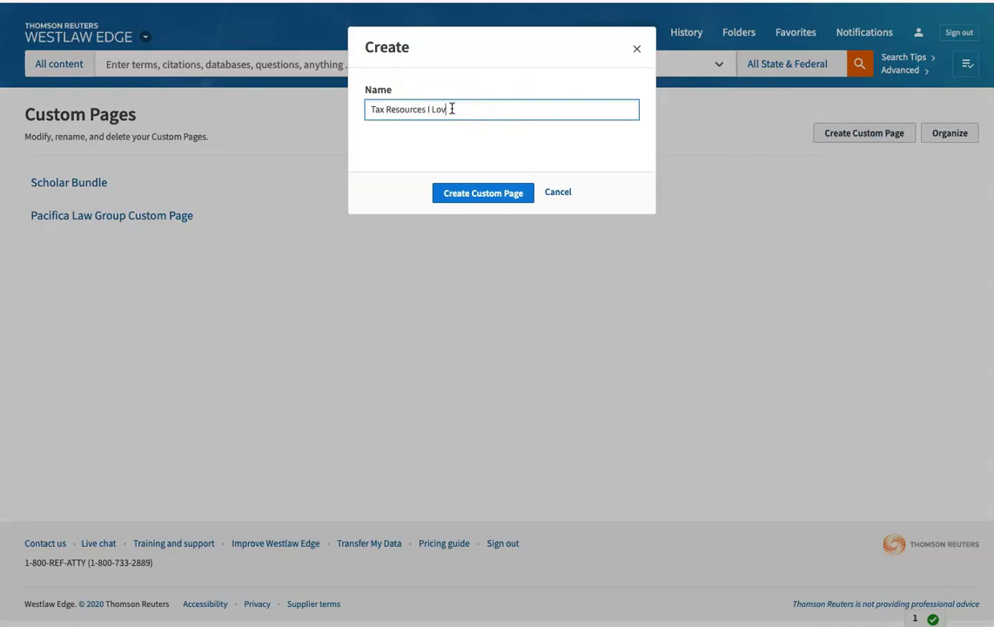
{"action": "left_click", "coordinate": [471, 191]}
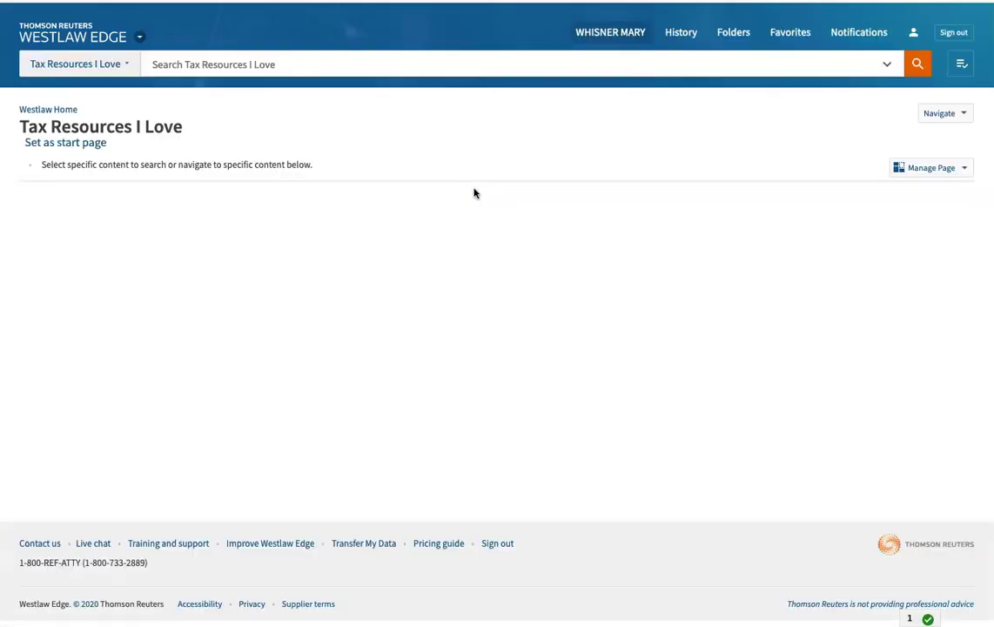
Add a new content section named Code to the custom page
{"action": "left_click", "coordinate": [941, 170]}
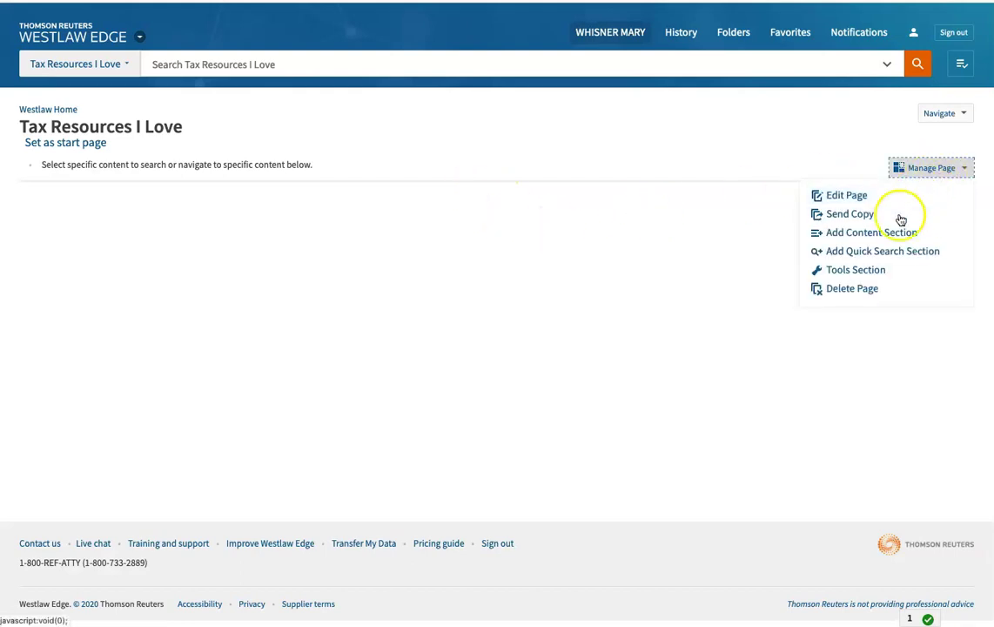
{"action": "left_click", "coordinate": [873, 232]}
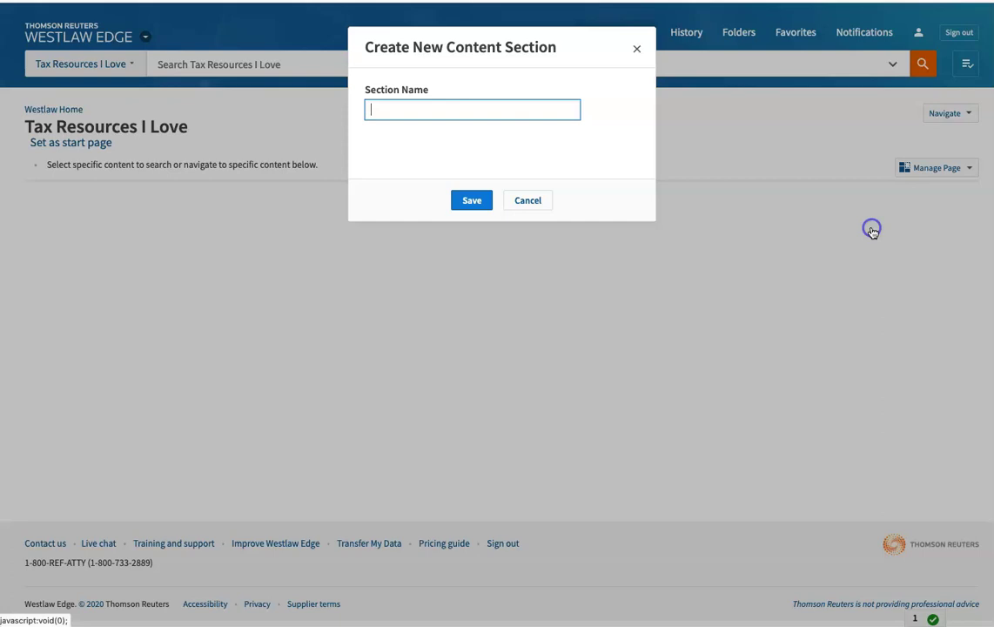
{"action": "left_click", "coordinate": [414, 104]}
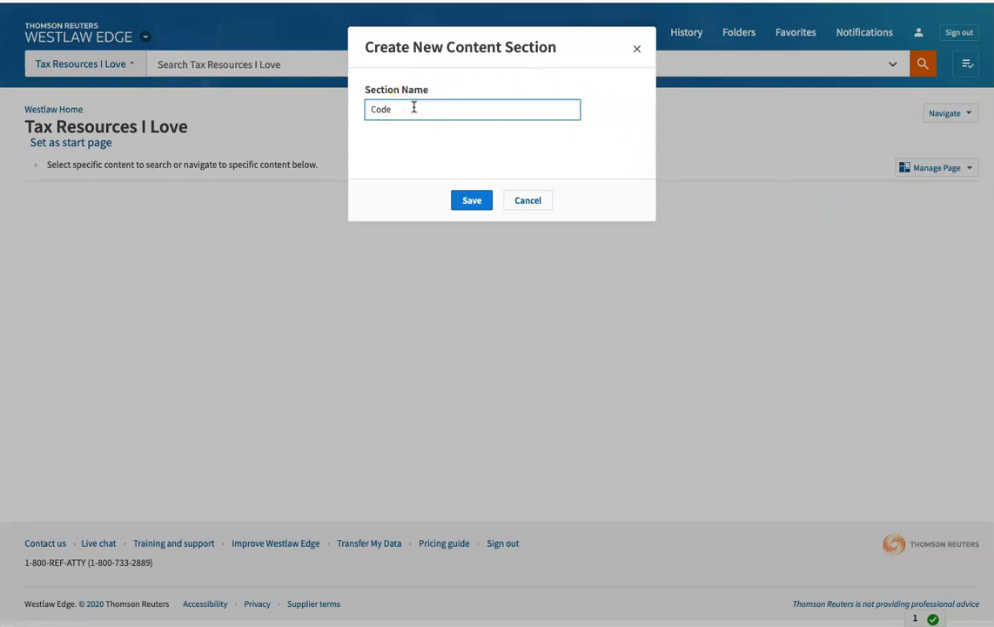
{"action": "left_click", "coordinate": [471, 202]}
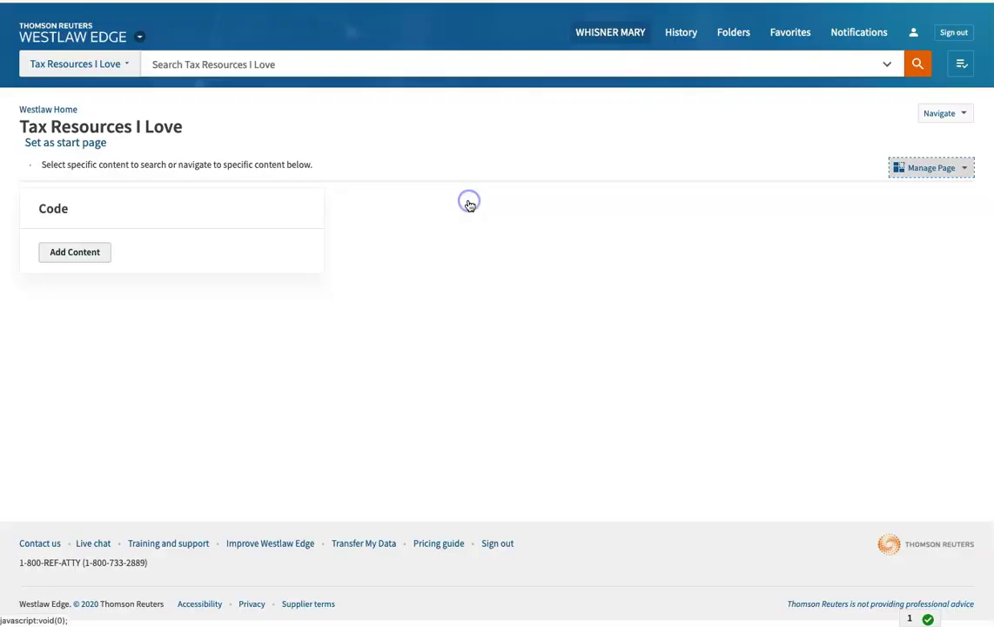
Search 'internal' and save four Internal Revenue Code sources, including the 1954 Code and RIA Historical Notes, to Code
{"action": "left_click", "coordinate": [77, 250]}
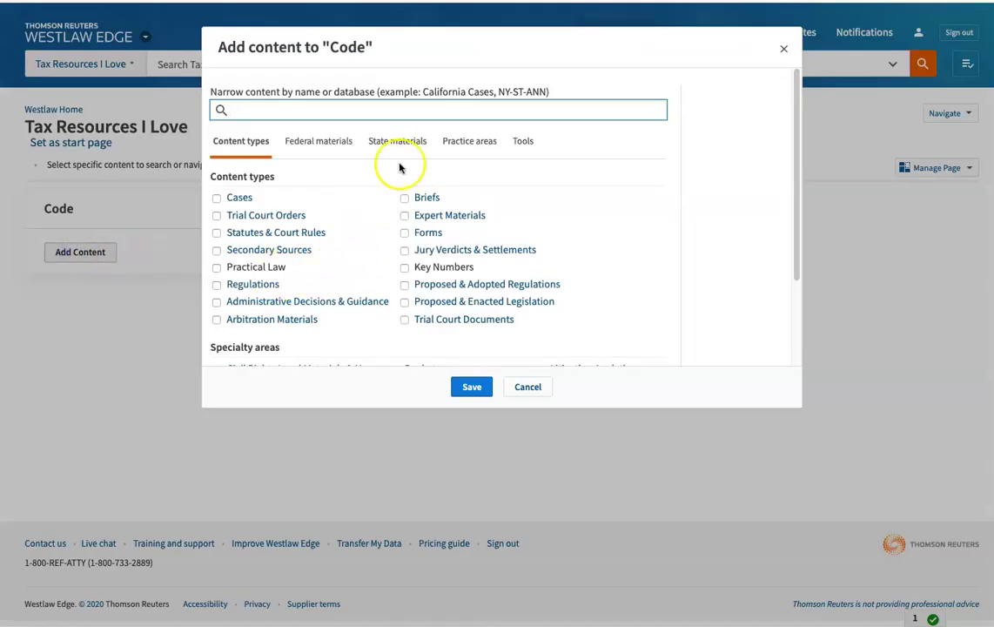
{"action": "type", "text": "inte"}
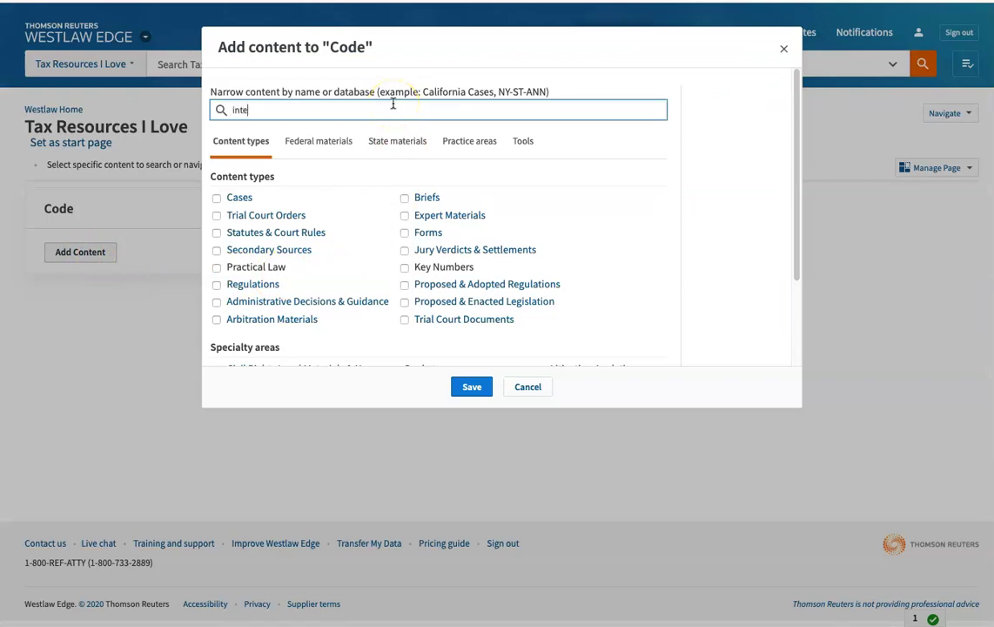
{"action": "type", "text": "rnal"}
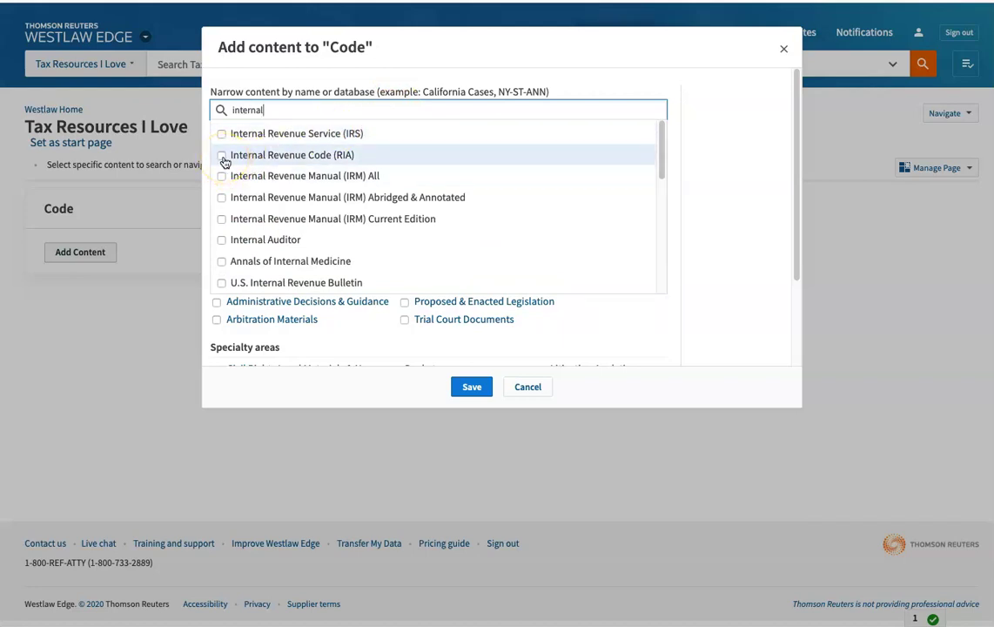
{"action": "left_click", "coordinate": [222, 157]}
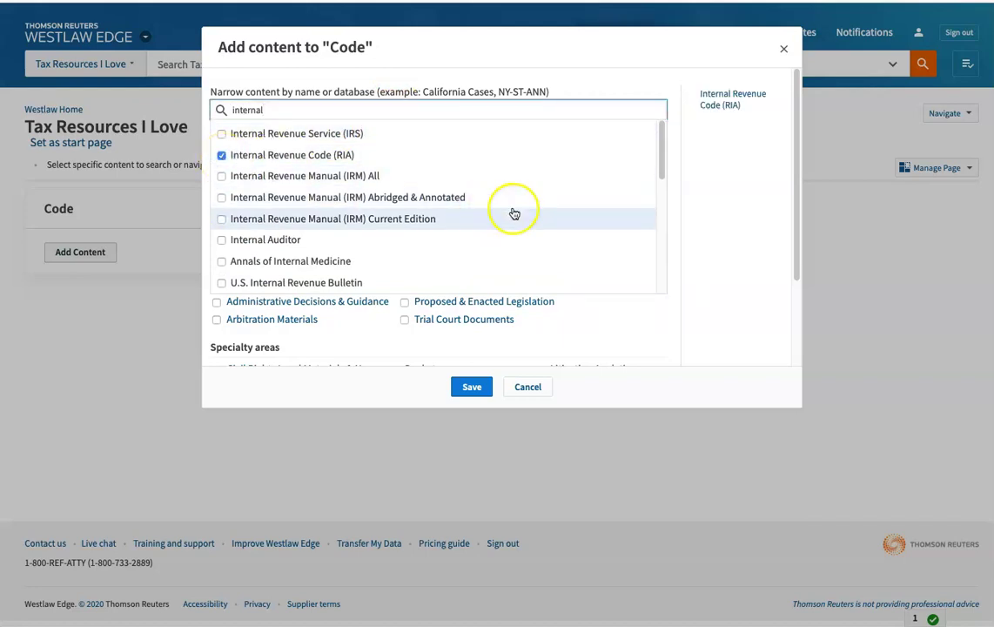
{"action": "scroll", "coordinate": [522, 205], "scroll_direction": "down", "scroll_amount": 3}
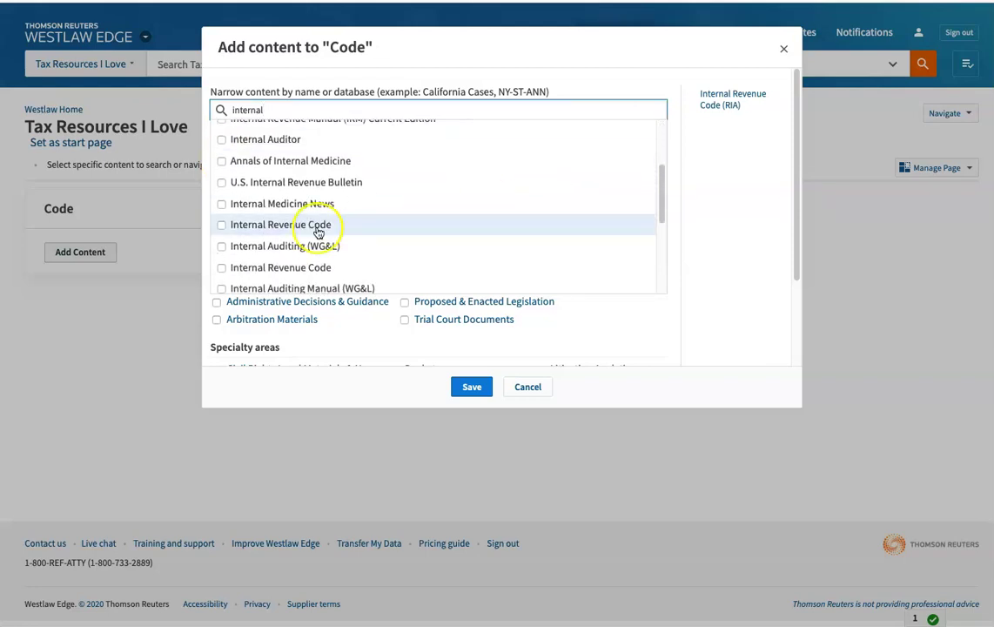
{"action": "left_click", "coordinate": [221, 225]}
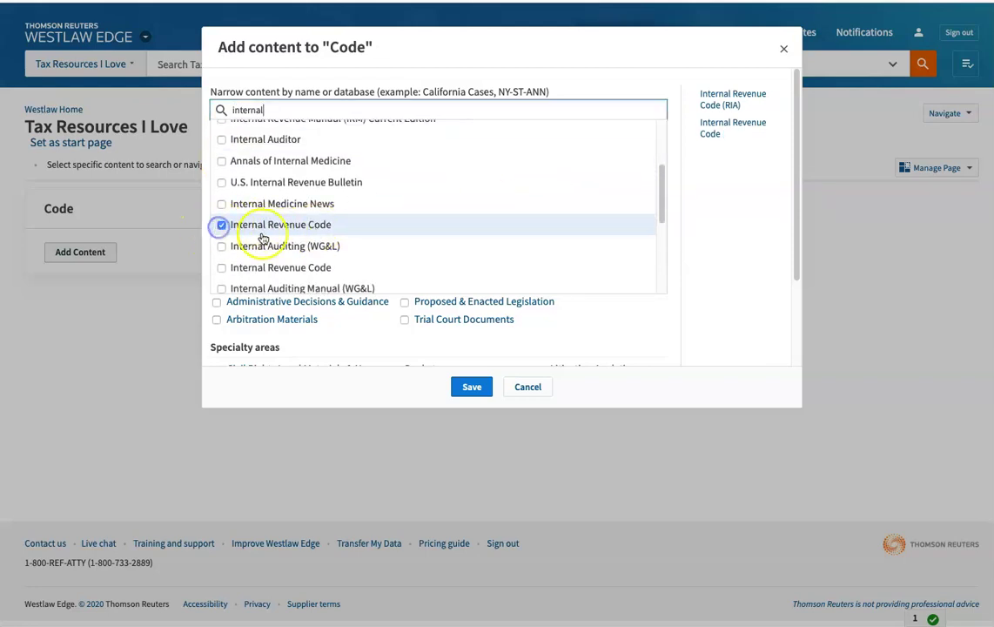
{"action": "scroll", "coordinate": [391, 246], "scroll_direction": "down", "scroll_amount": 1}
{"action": "scroll", "coordinate": [391, 246], "scroll_direction": "down", "scroll_amount": 4}
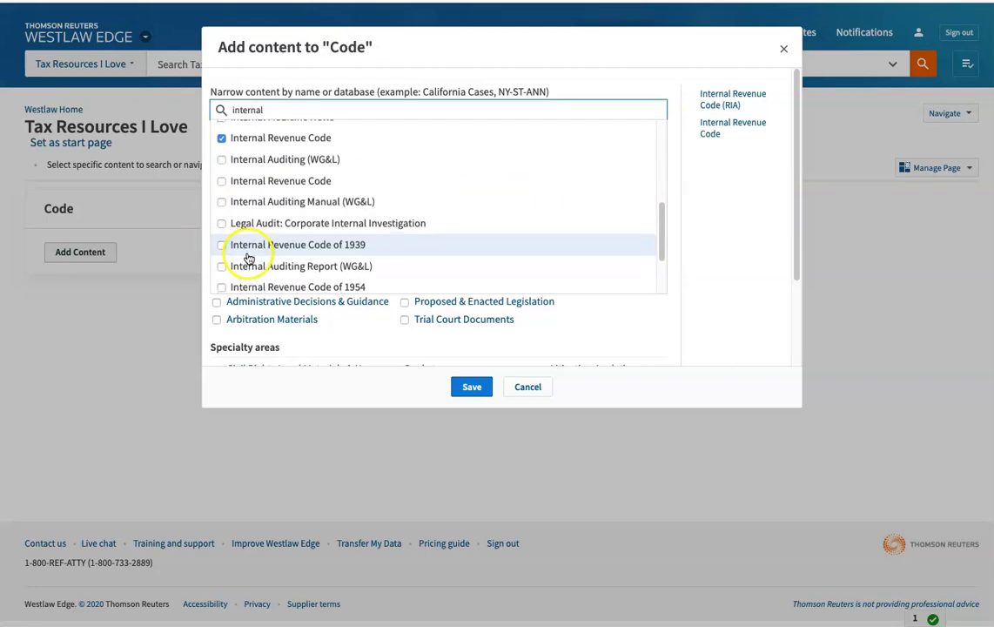
{"action": "scroll", "coordinate": [249, 255], "scroll_direction": "down", "scroll_amount": 1}
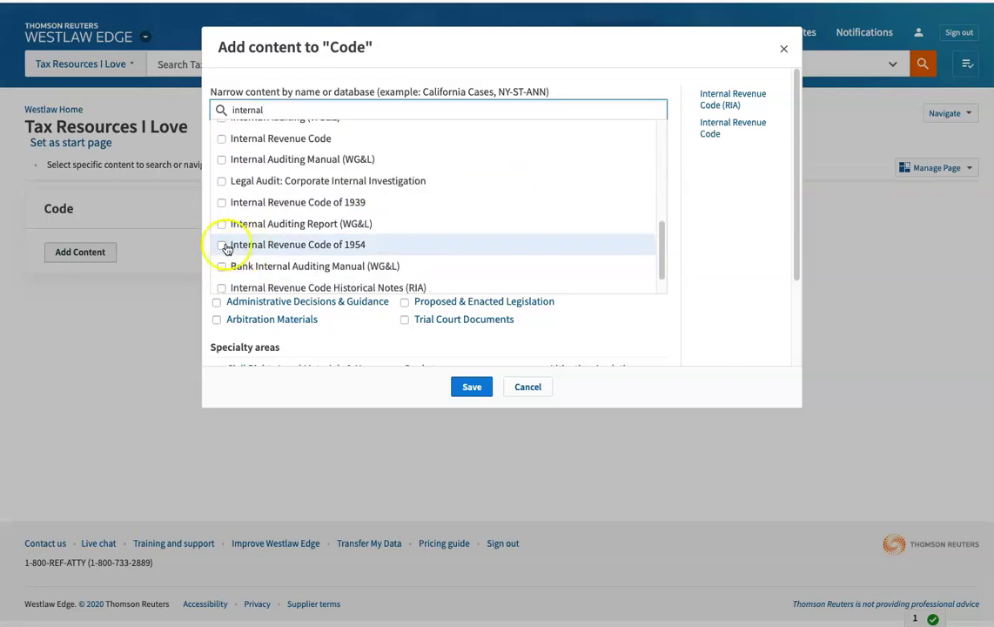
{"action": "left_click", "coordinate": [224, 246]}
{"action": "scroll", "coordinate": [544, 189], "scroll_direction": "down", "scroll_amount": 1}
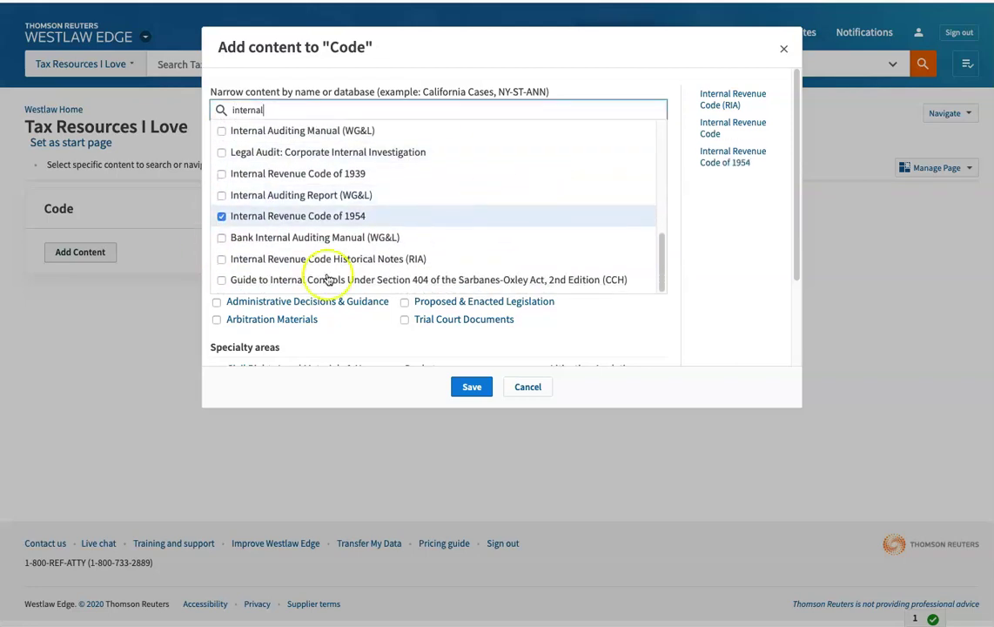
{"action": "left_click", "coordinate": [222, 258]}
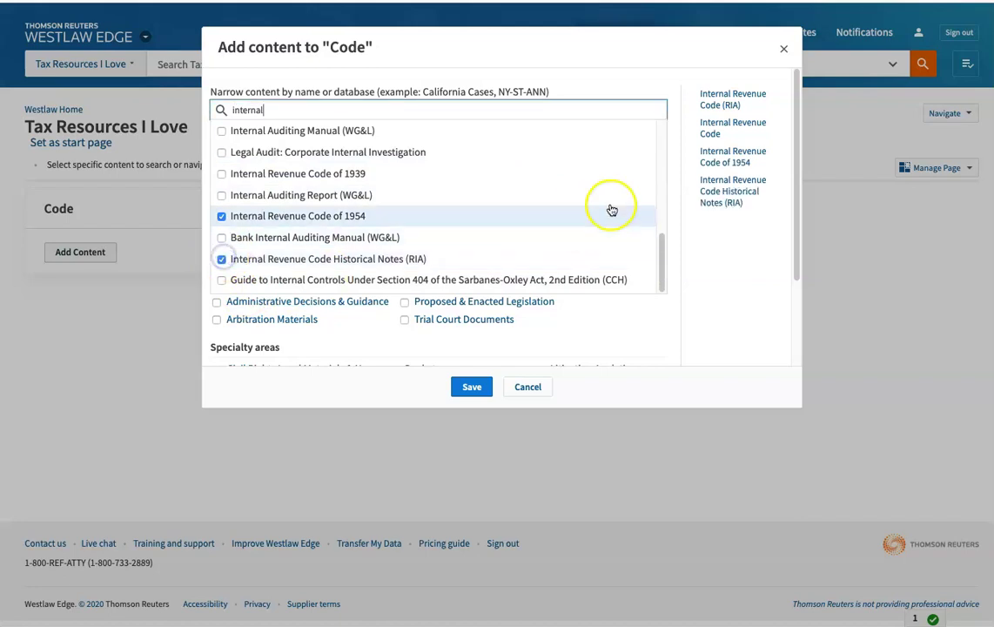
{"action": "left_click", "coordinate": [471, 387]}
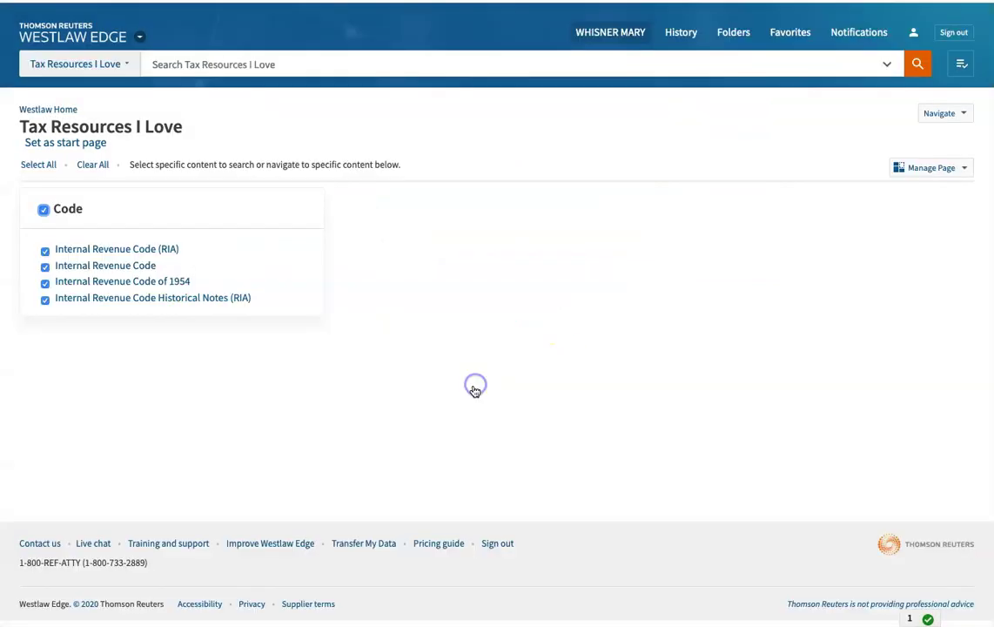
{"action": "left_click", "coordinate": [477, 387]}
Add a new content section named Treatises to the page
{"action": "left_click", "coordinate": [949, 167]}
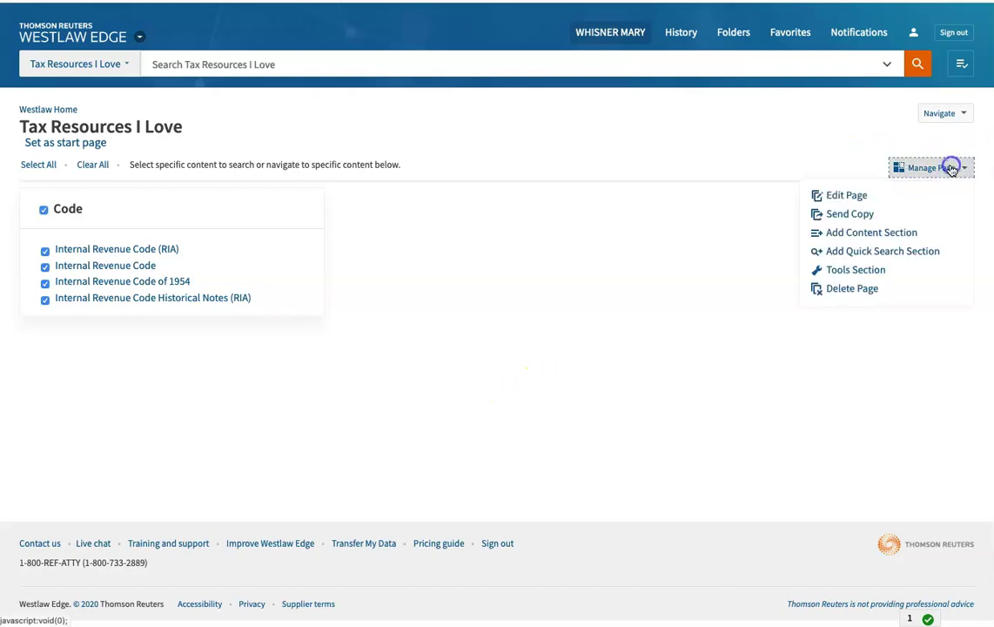
{"action": "left_click", "coordinate": [887, 232]}
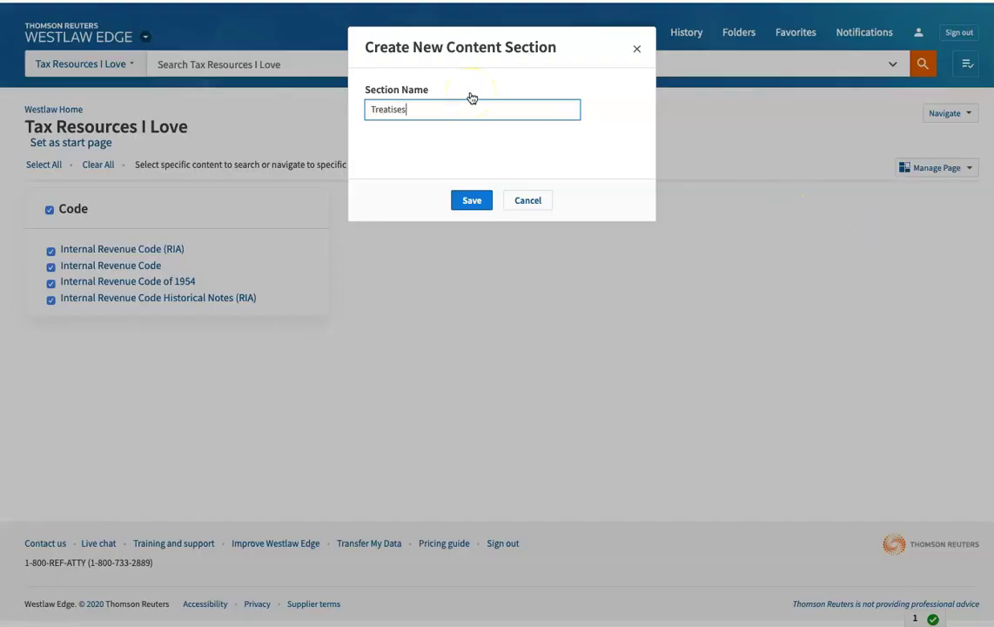
{"action": "type", "text": "Treatises"}
{"action": "left_click", "coordinate": [471, 198]}
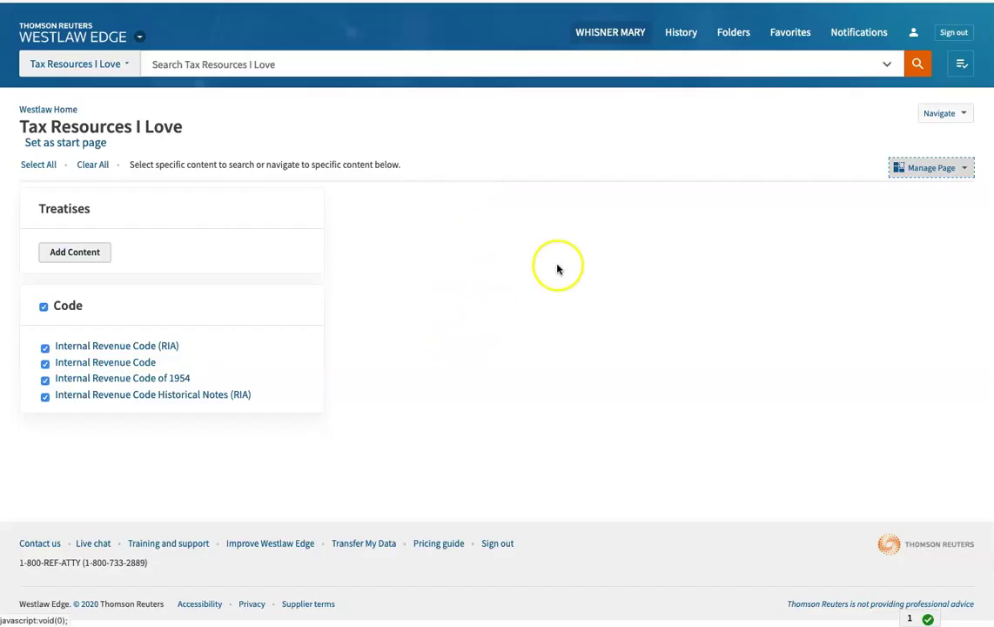
Search 'bittker' and select the Bittker & Eustice and Bittker, Emory, & Streng treatises
{"action": "left_click", "coordinate": [100, 252]}
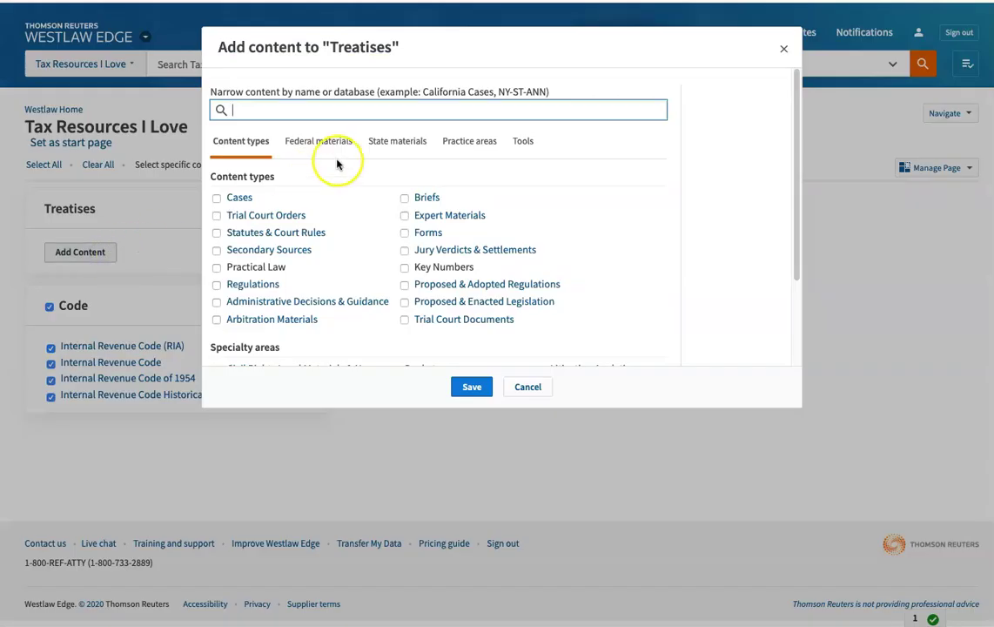
{"action": "type", "text": "bittker"}
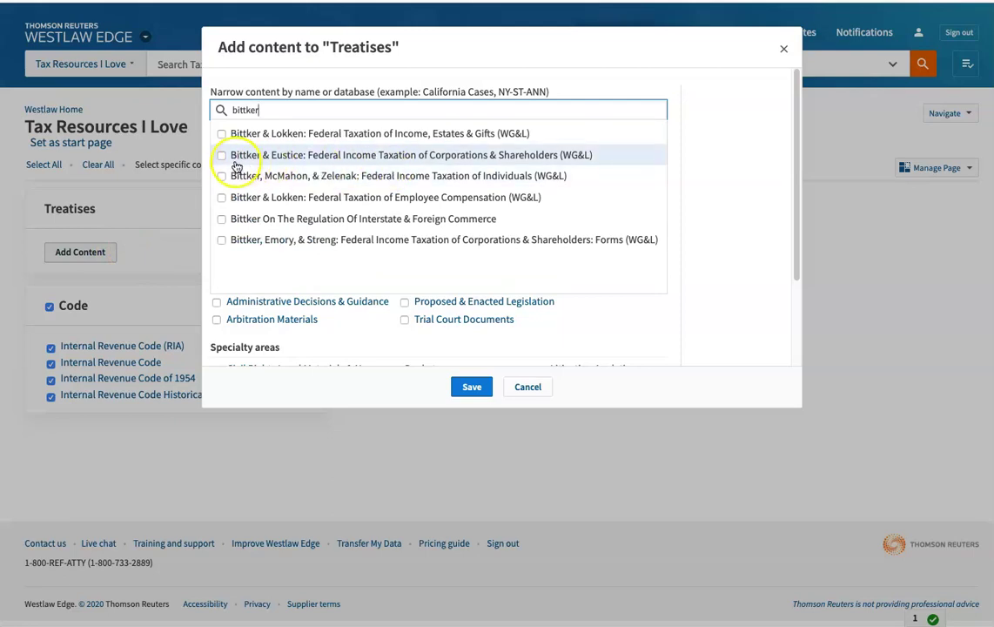
{"action": "left_click", "coordinate": [221, 156]}
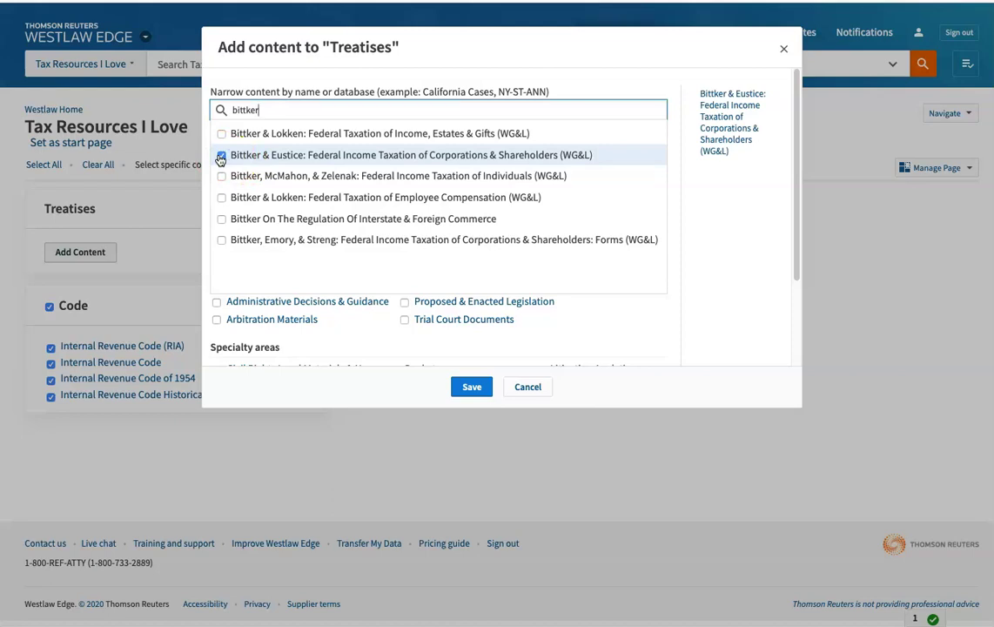
{"action": "left_click", "coordinate": [223, 240]}
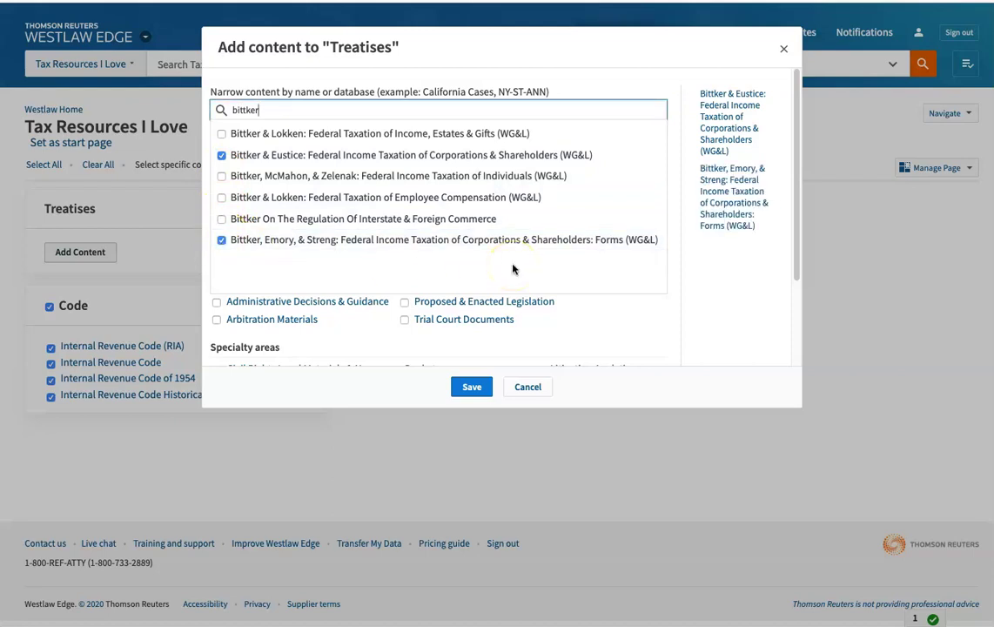
Save the chosen treatises and create a Tax Advocacy content section
{"action": "left_click", "coordinate": [477, 386]}
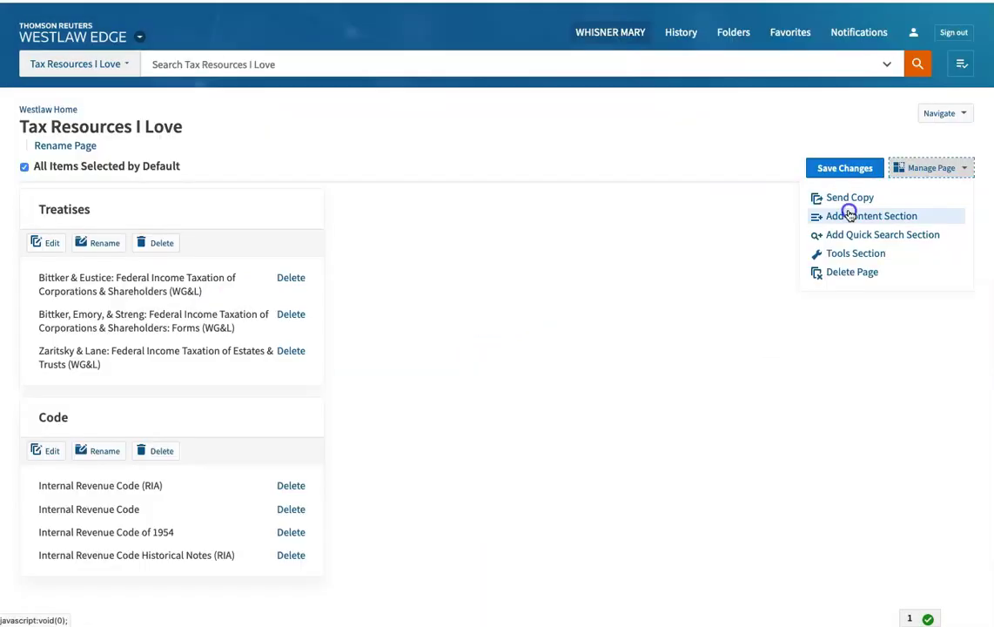
{"action": "left_click", "coordinate": [850, 213]}
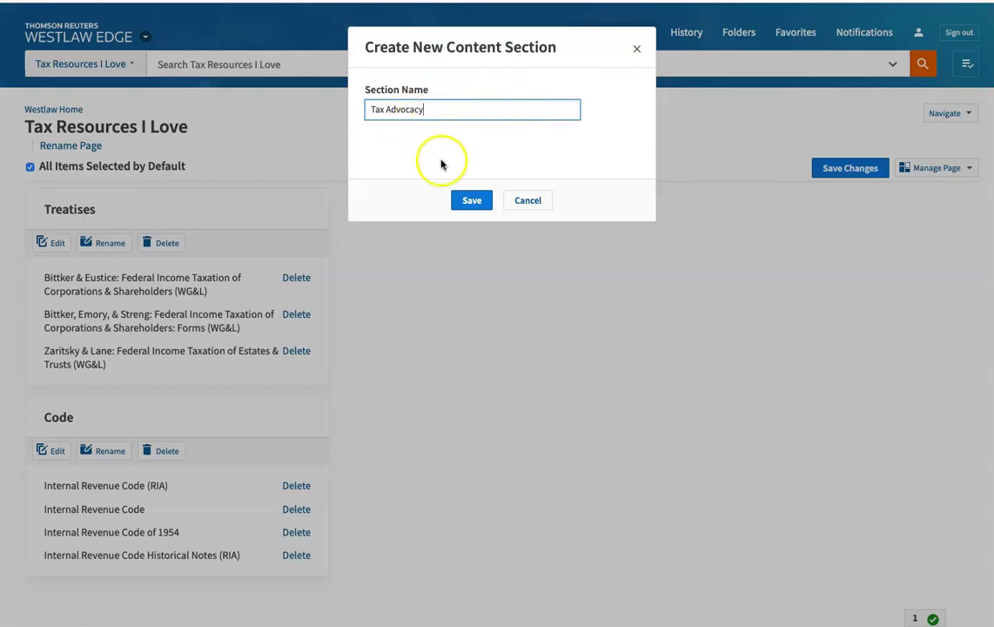
{"action": "left_click", "coordinate": [471, 201]}
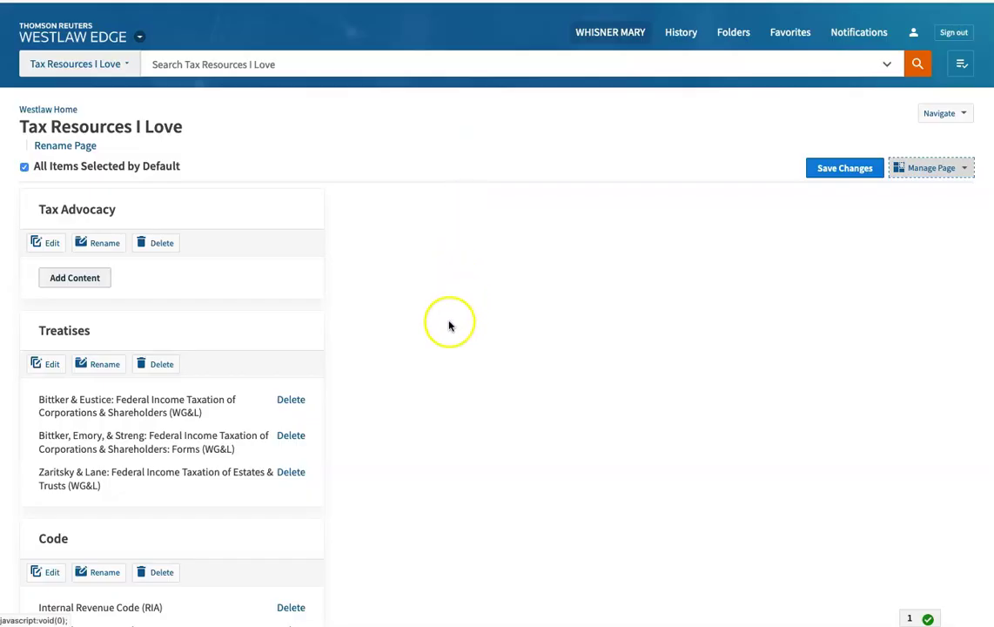
Search 'representing' and save seven representation titles, including Representing the Bankrupt Taxpayer, to Tax Advocacy
{"action": "left_click", "coordinate": [88, 276]}
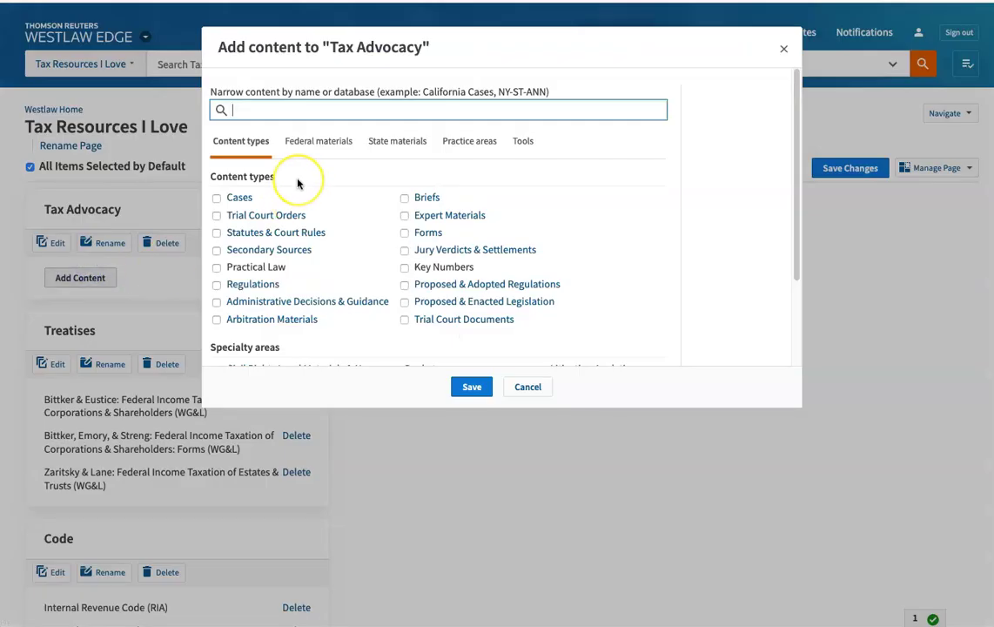
{"action": "type", "text": "repre"}
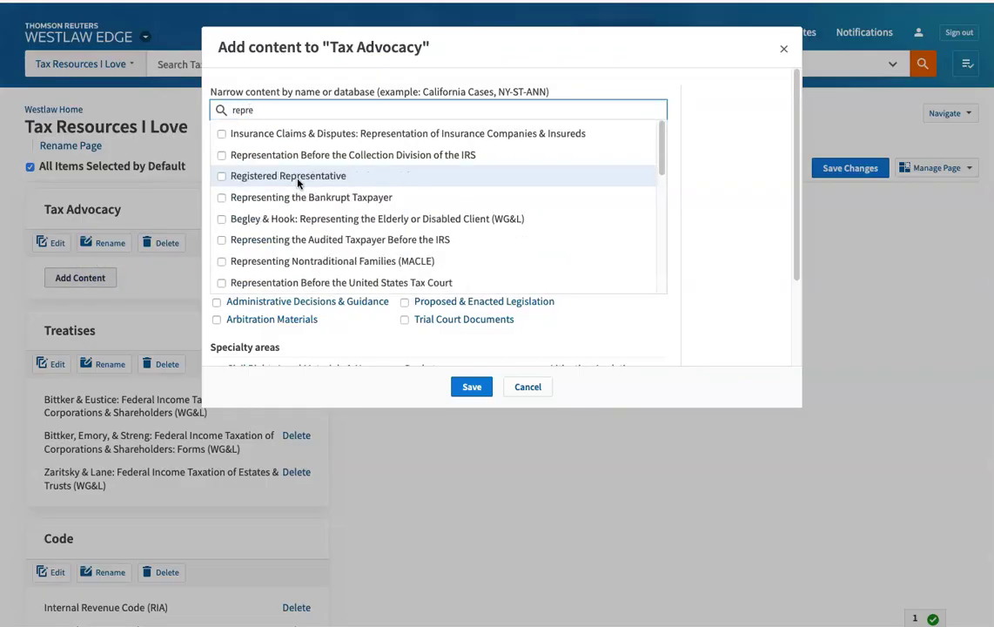
{"action": "type", "text": "senting"}
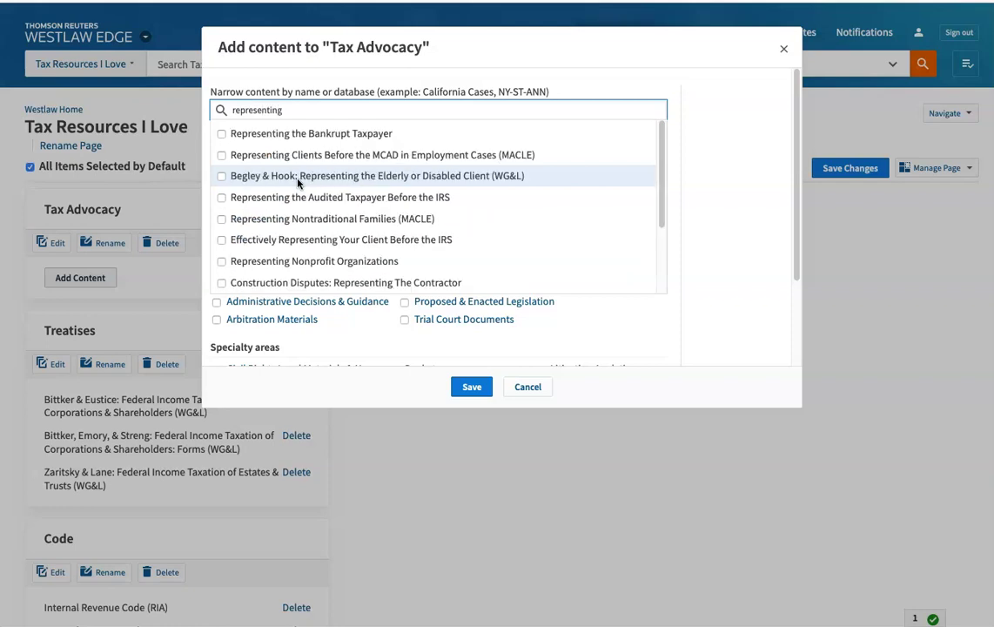
{"action": "left_click", "coordinate": [221, 135]}
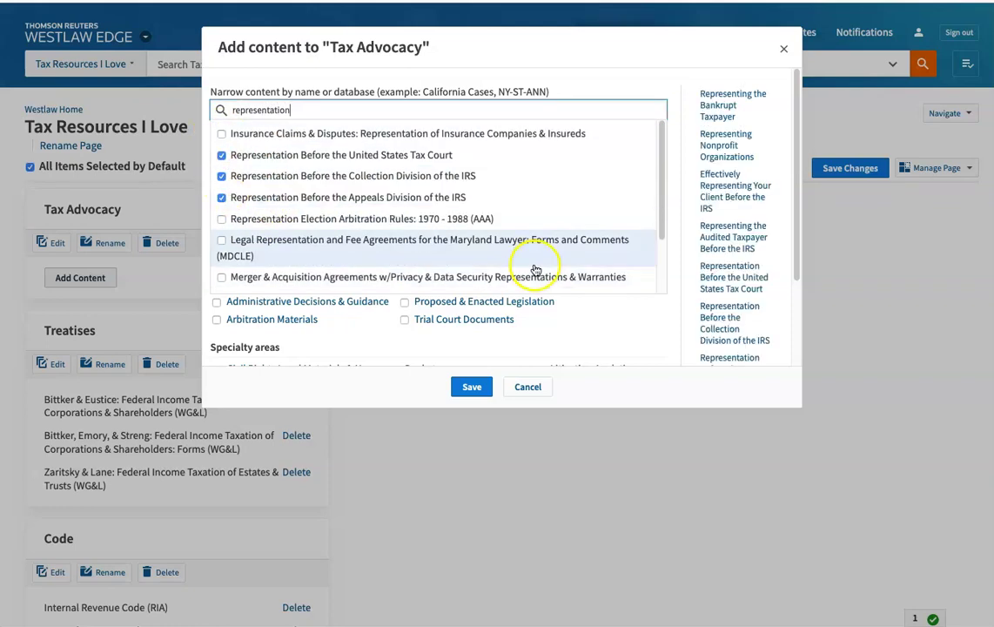
{"action": "scroll", "coordinate": [533, 270], "scroll_direction": "down", "scroll_amount": 1}
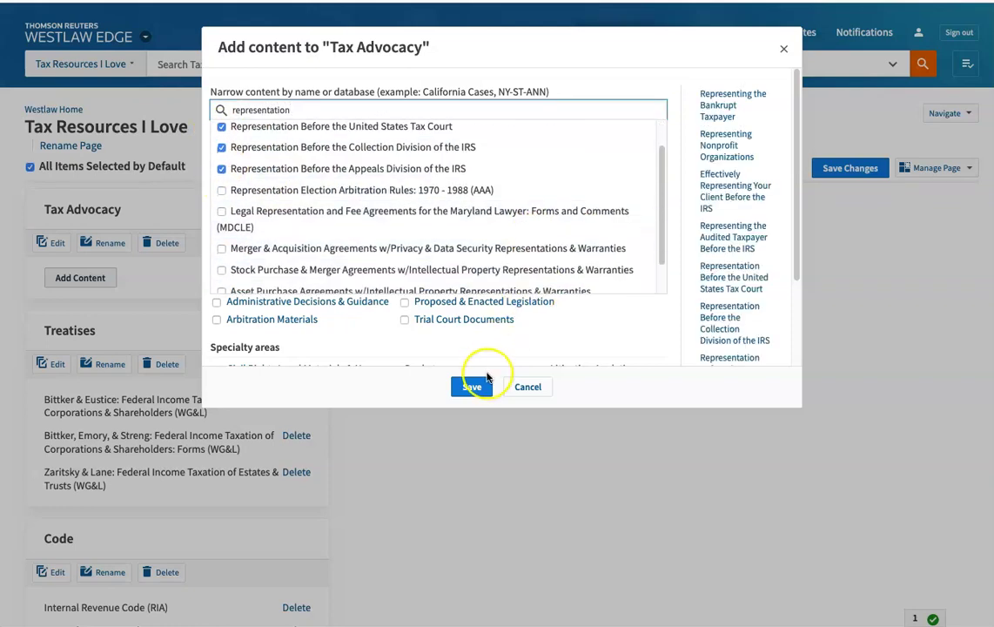
{"action": "left_click", "coordinate": [477, 388]}
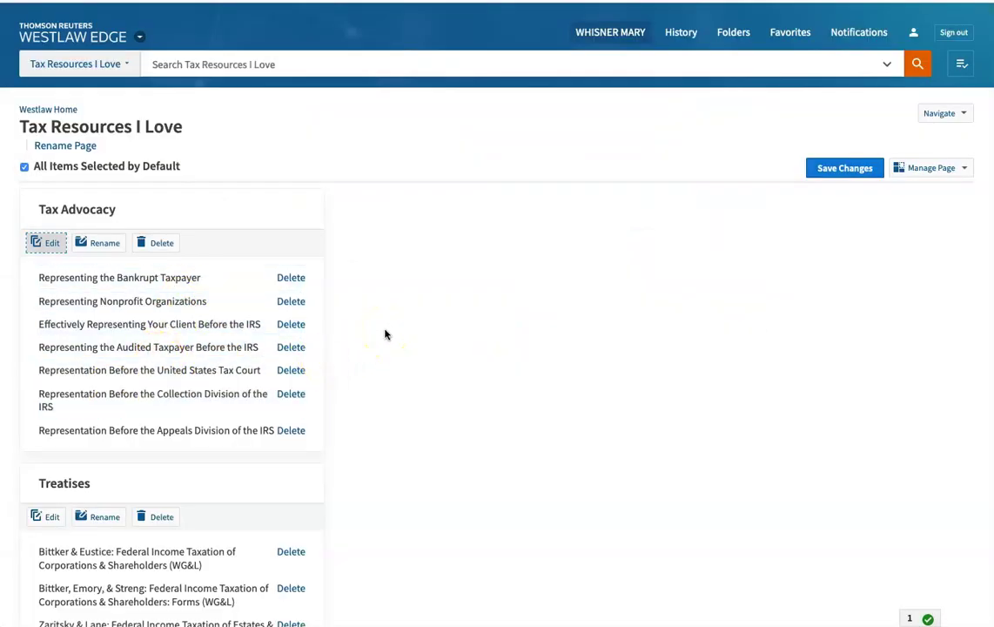
{"action": "left_click", "coordinate": [938, 166]}
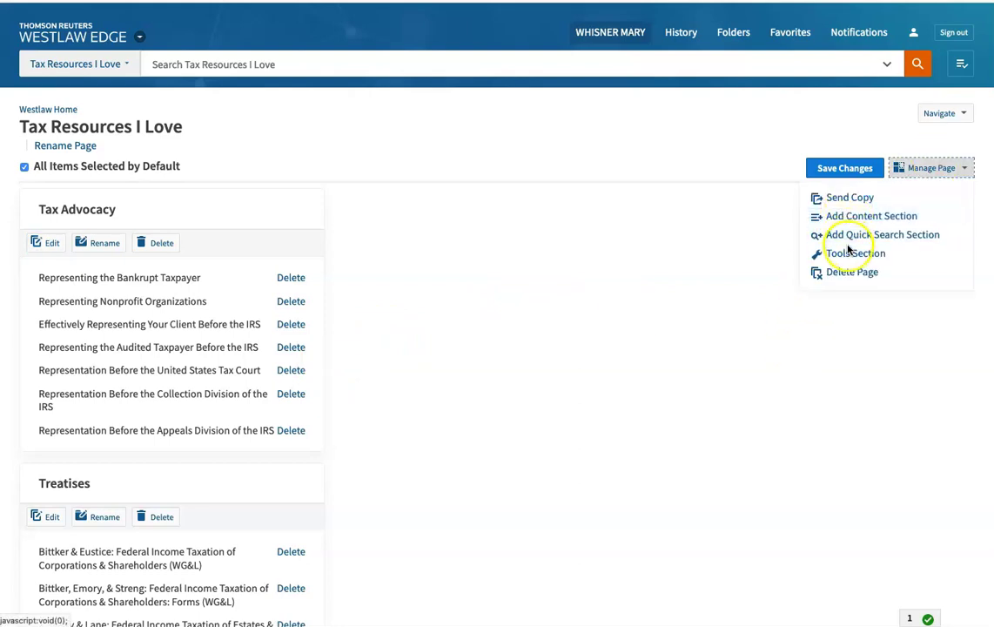
Add the Find A Citation and Search KeyCite for a Citation tools to the page
{"action": "left_click", "coordinate": [848, 253]}
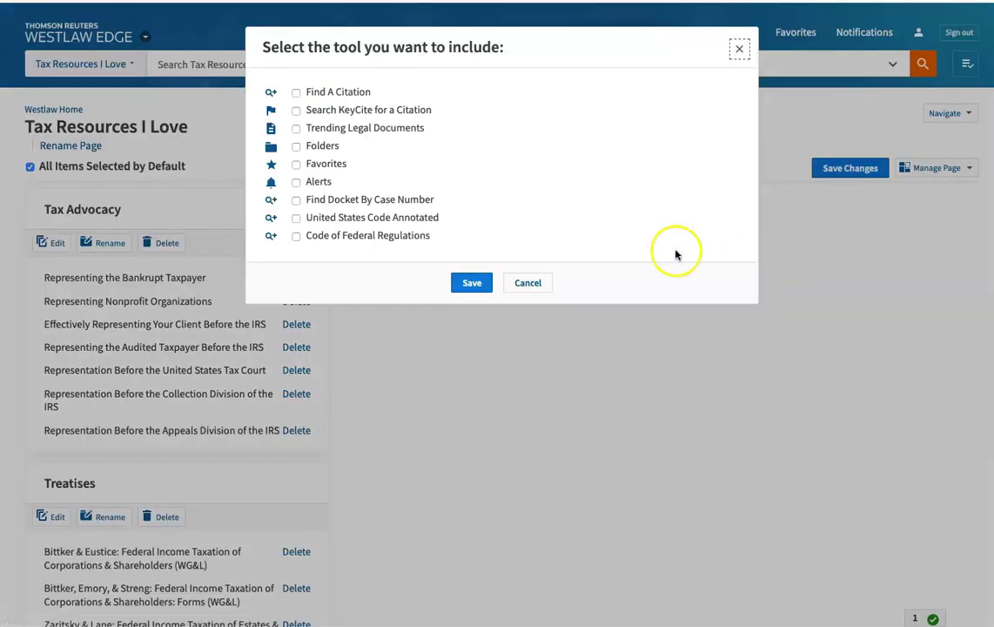
{"action": "left_click", "coordinate": [297, 93]}
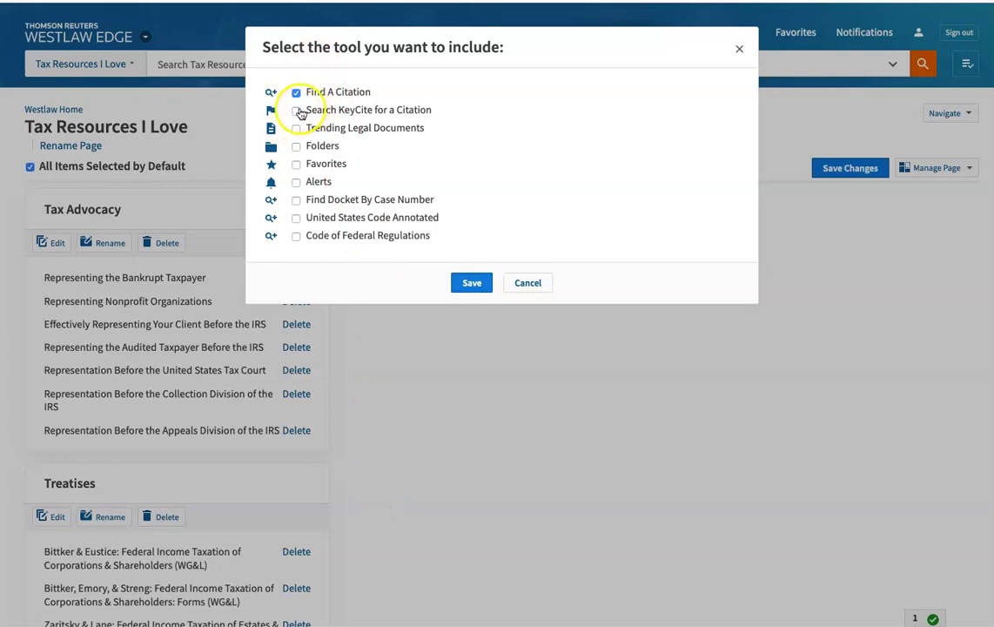
{"action": "left_click", "coordinate": [296, 110]}
{"action": "left_click", "coordinate": [472, 283]}
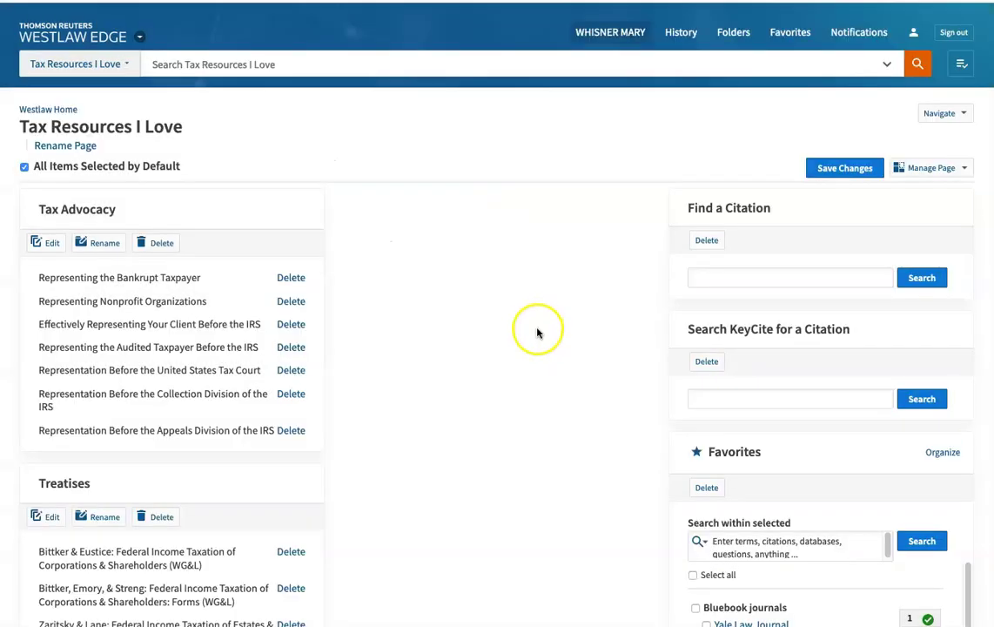
Reopen Tax Resources I Love from the custom pages list and set it as the start page
{"action": "left_click", "coordinate": [72, 36]}
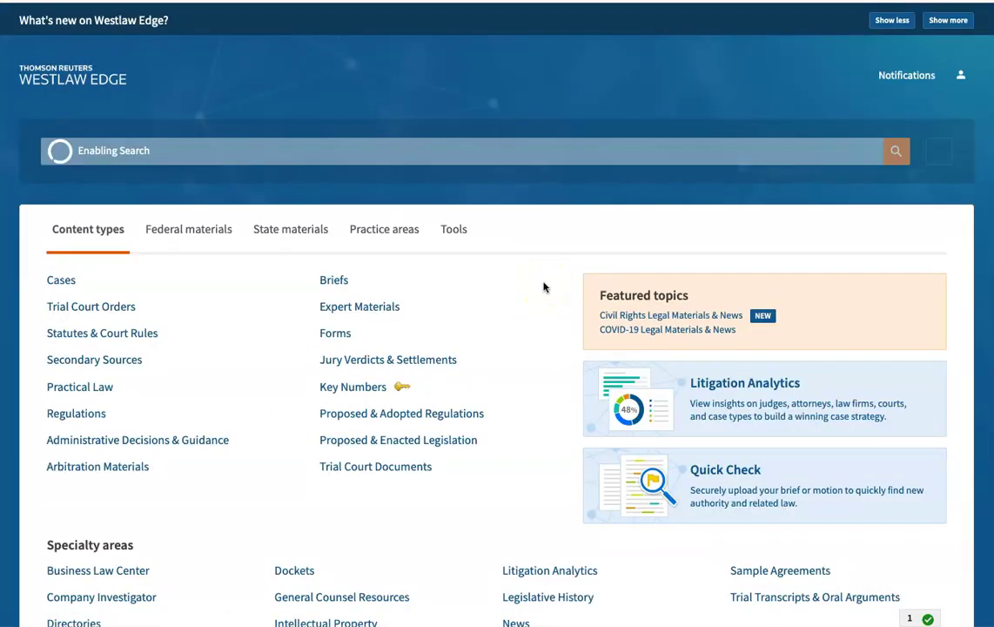
{"action": "left_click", "coordinate": [788, 75]}
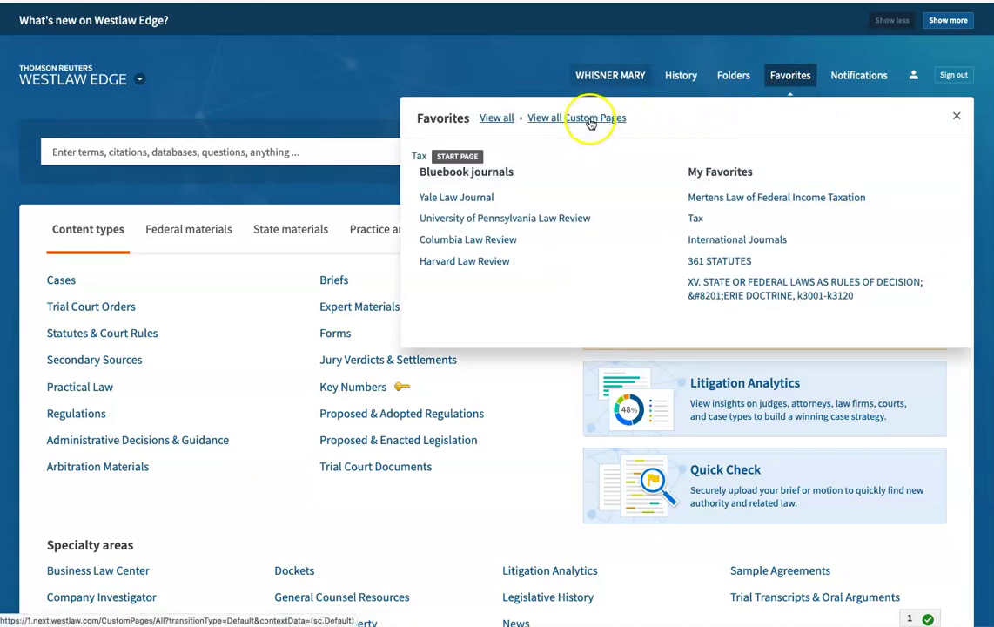
{"action": "left_click", "coordinate": [590, 120]}
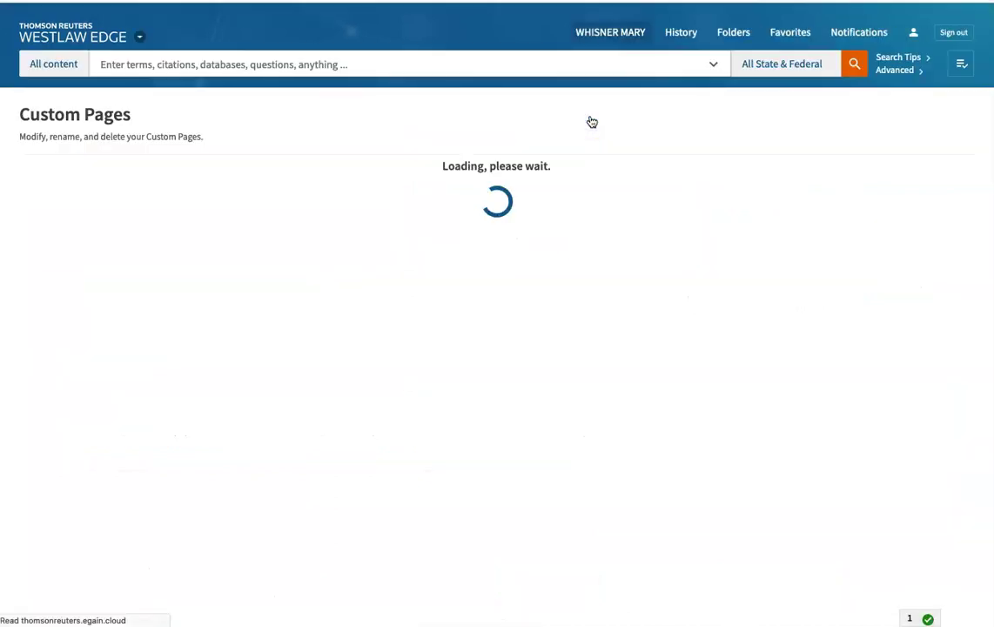
{"action": "left_click", "coordinate": [110, 185]}
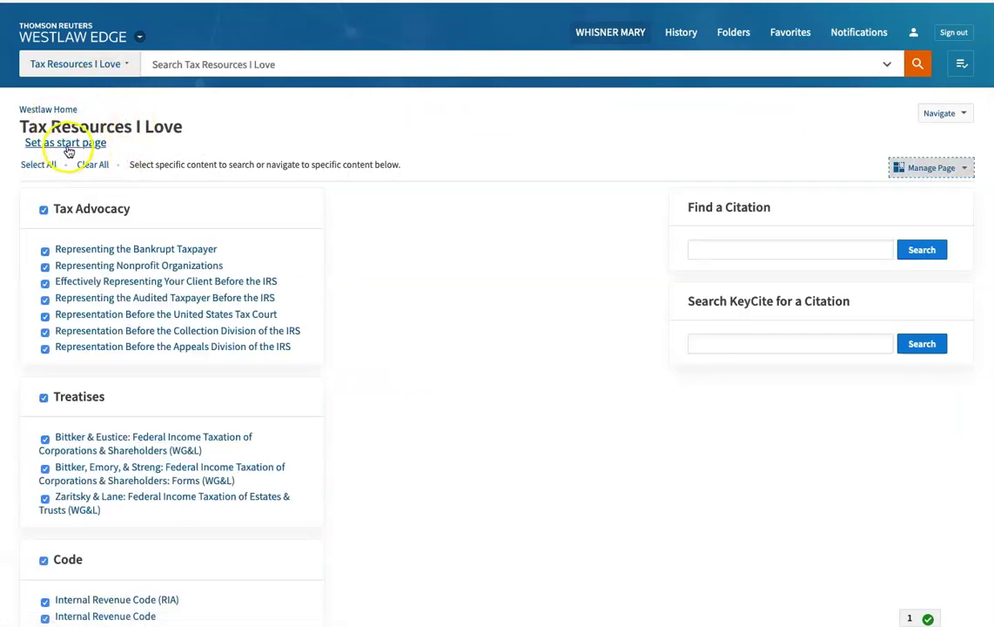
{"action": "left_click", "coordinate": [68, 144]}
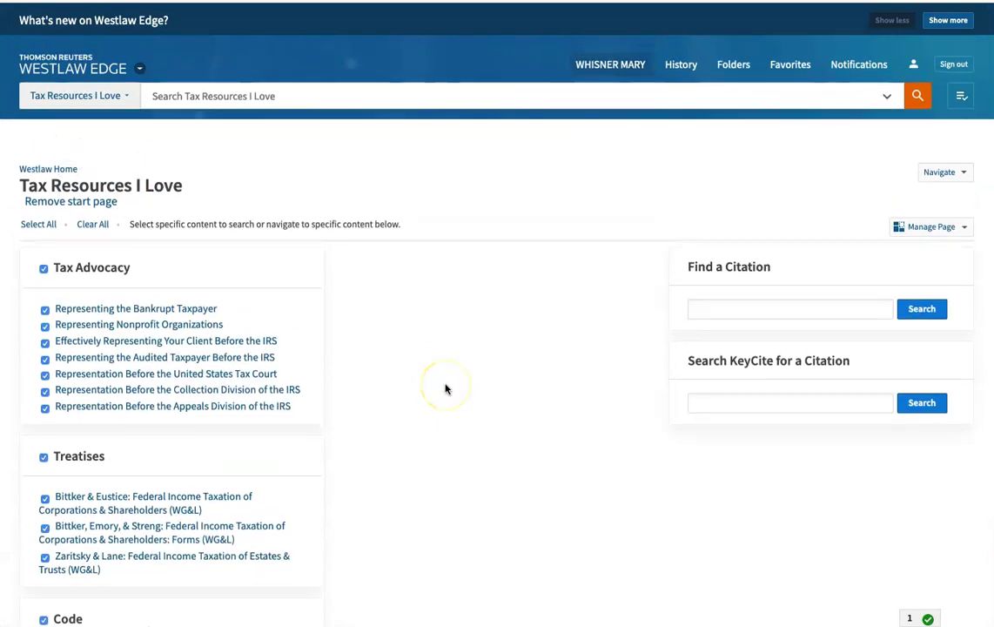
Return to the Westlaw home page and reopen Tax Resources I Love from Favorites
{"action": "left_click", "coordinate": [955, 63]}
{"action": "left_click", "coordinate": [49, 170]}
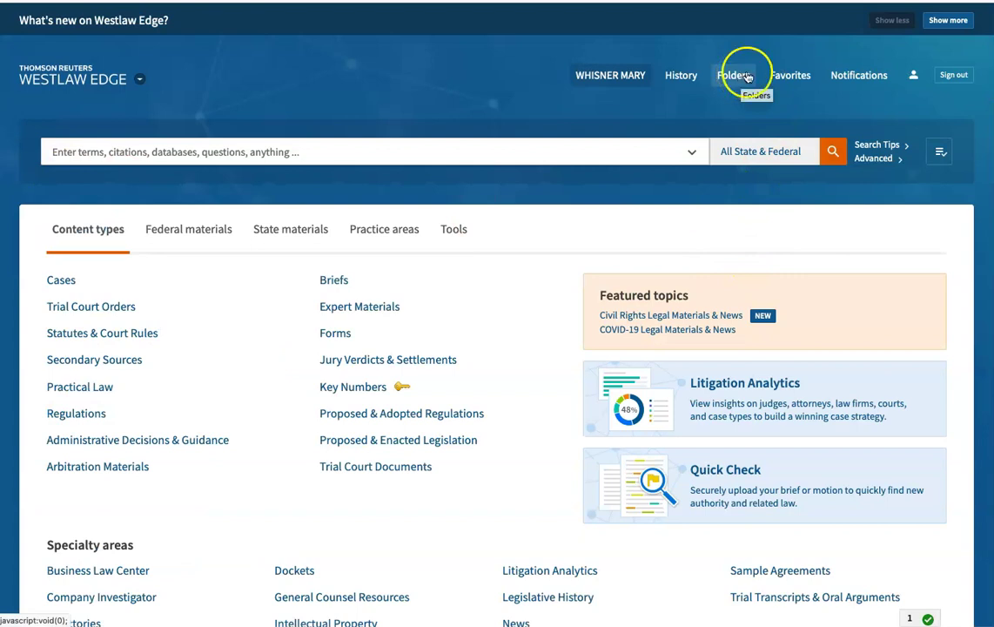
{"action": "left_click", "coordinate": [782, 77]}
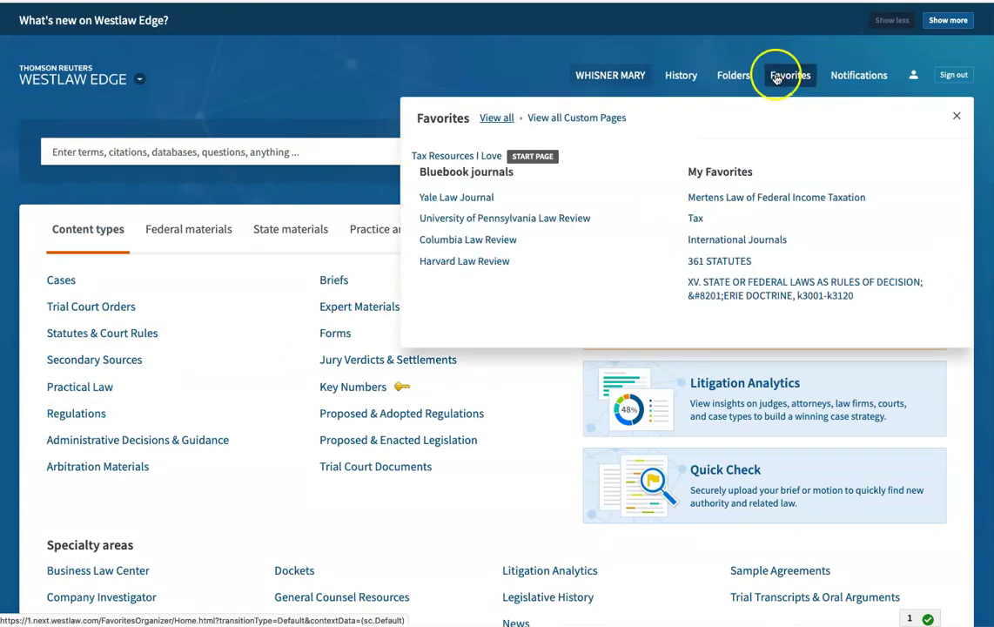
{"action": "left_click", "coordinate": [464, 156]}
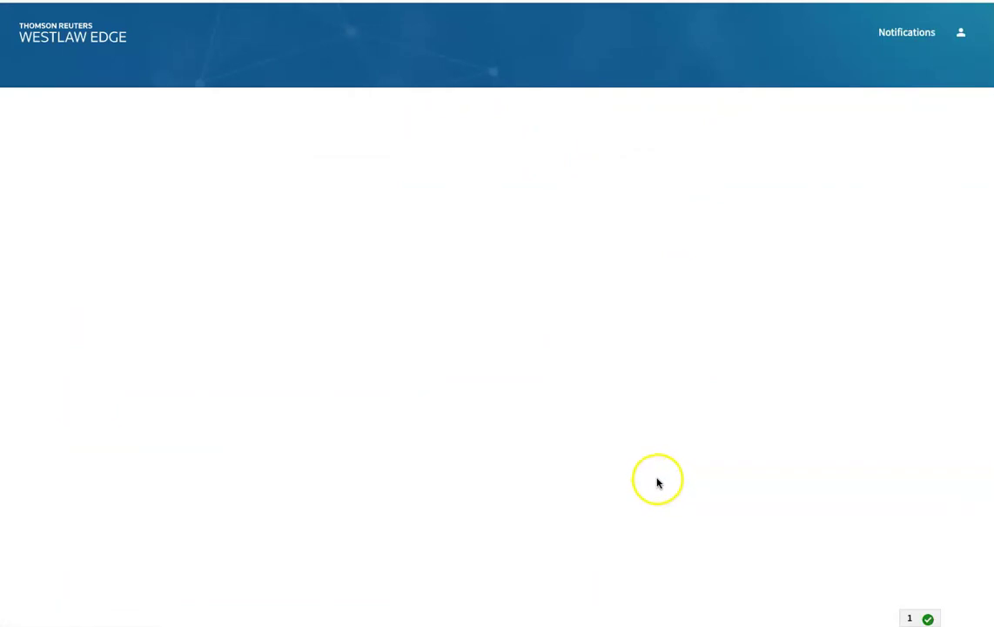